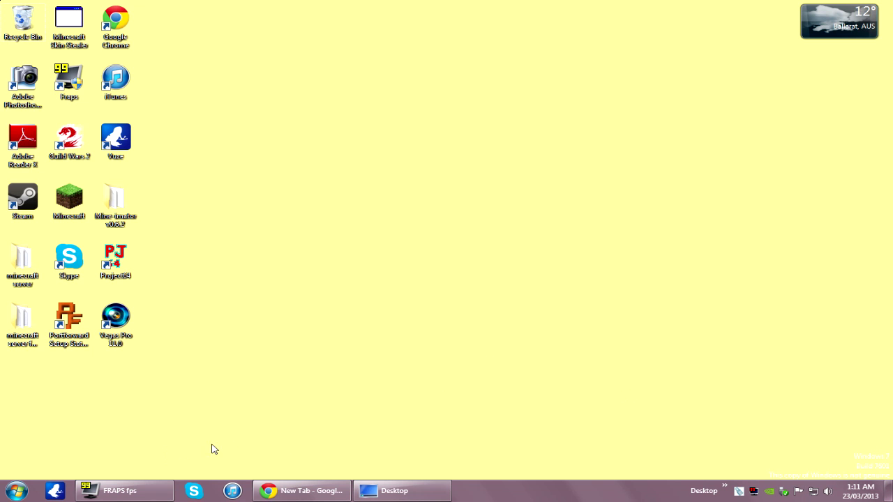
Go to bukkit.org's server setup guide and download the CraftBukkit Recommended Build
{"action": "left_click", "coordinate": [300, 490]}
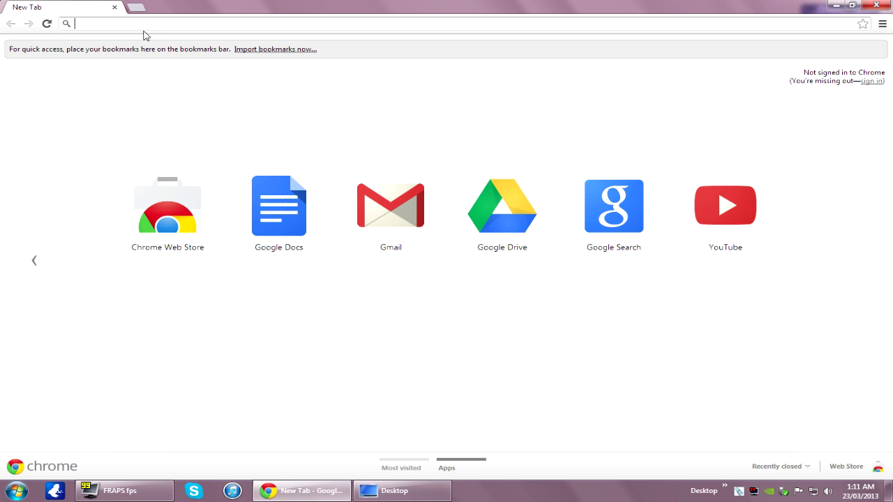
{"action": "type", "text": "bukkit.org"}
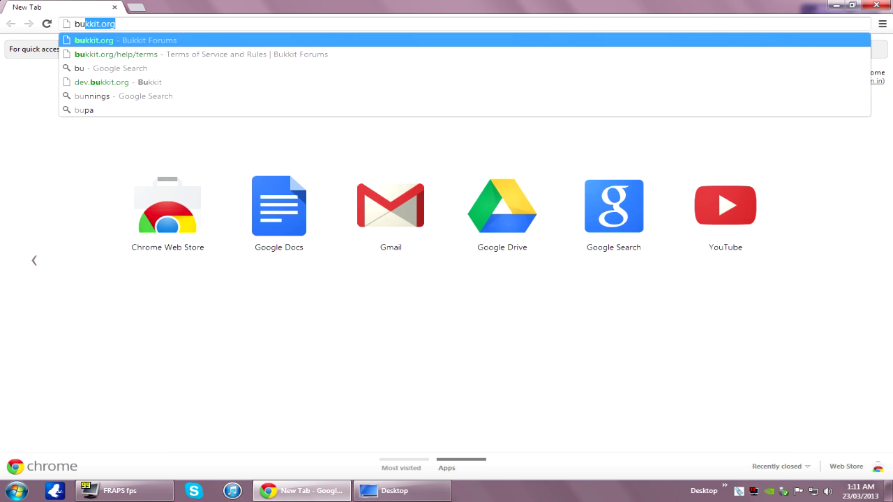
{"action": "key", "text": "Return"}
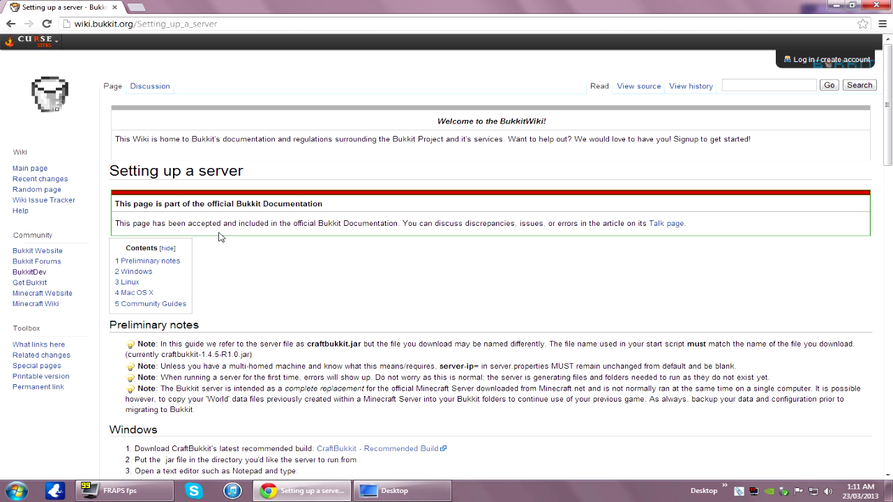
{"action": "scroll", "coordinate": [335, 317], "scroll_direction": "down", "scroll_amount": 3}
{"action": "scroll", "coordinate": [342, 326], "scroll_direction": "down", "scroll_amount": 2}
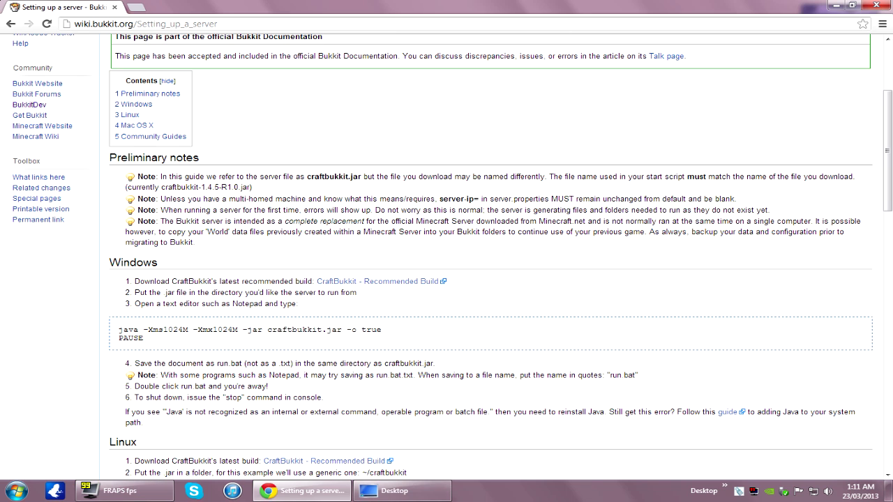
{"action": "left_click", "coordinate": [388, 286]}
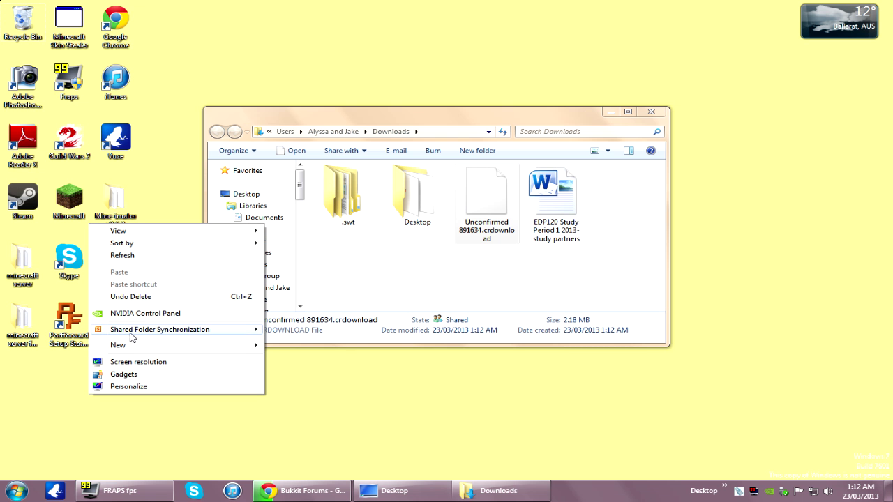
Create a new desktop folder named 'bukkit server'
{"action": "mouse_move", "coordinate": [245, 346]}
{"action": "left_click", "coordinate": [314, 194]}
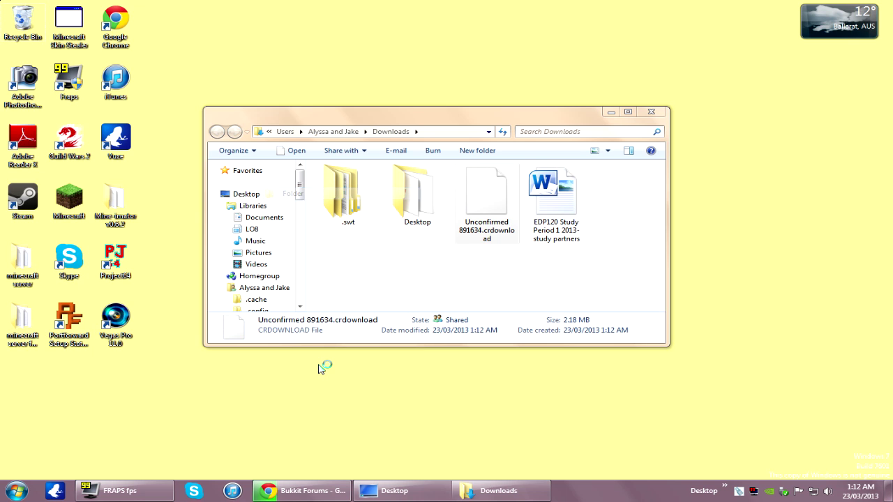
{"action": "type", "text": "bukkit server"}
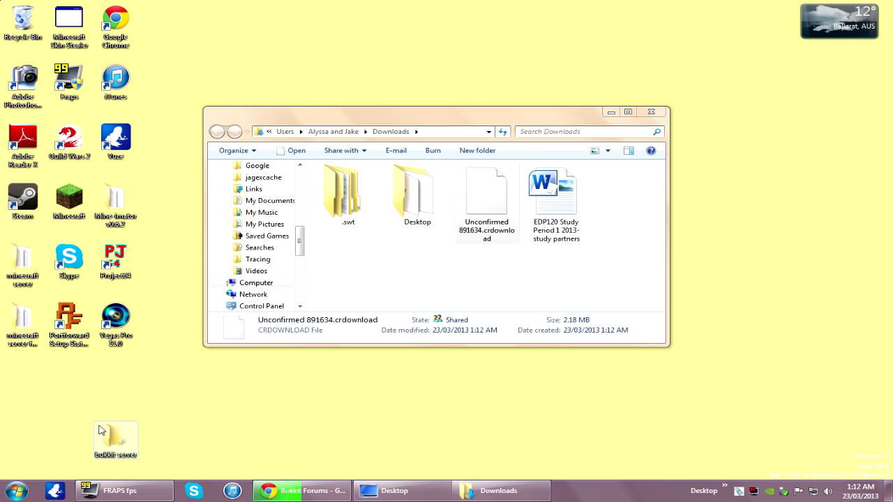
{"action": "left_click", "coordinate": [16, 492]}
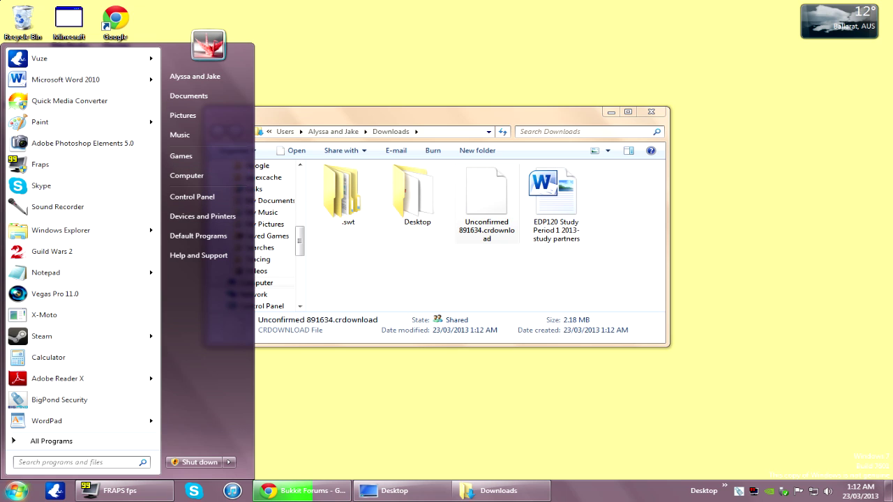
Launch Notepad and begin the start line with 'java -ms1024m -'
{"action": "type", "text": "notepad"}
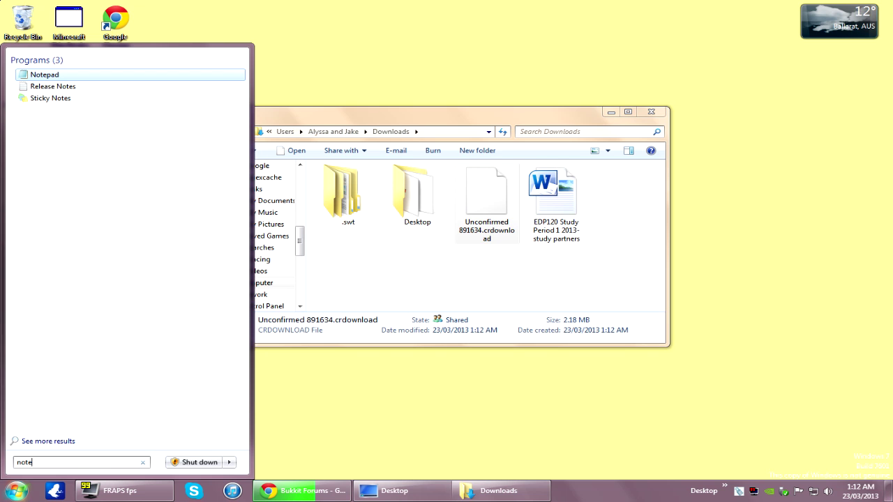
{"action": "left_click", "coordinate": [38, 76]}
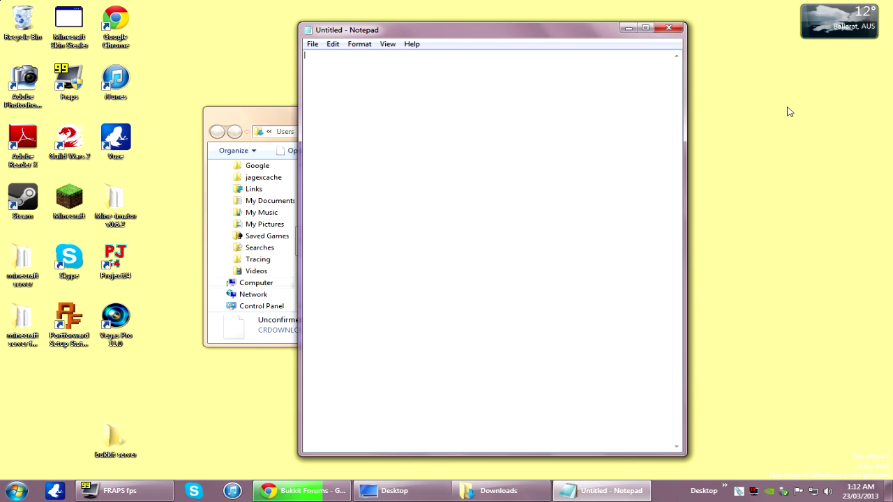
{"action": "left_click_drag", "start_coordinate": [470, 31], "coordinate": [487, 30]}
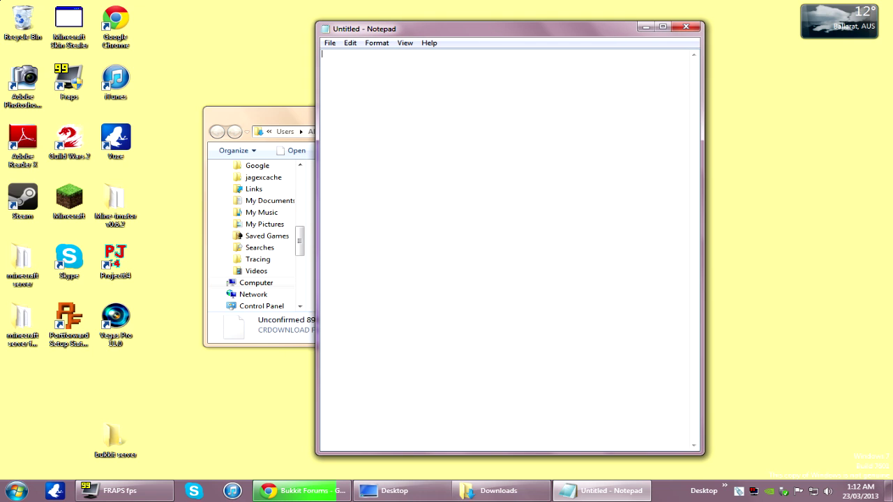
{"action": "type", "text": "java -Xms1024m"}
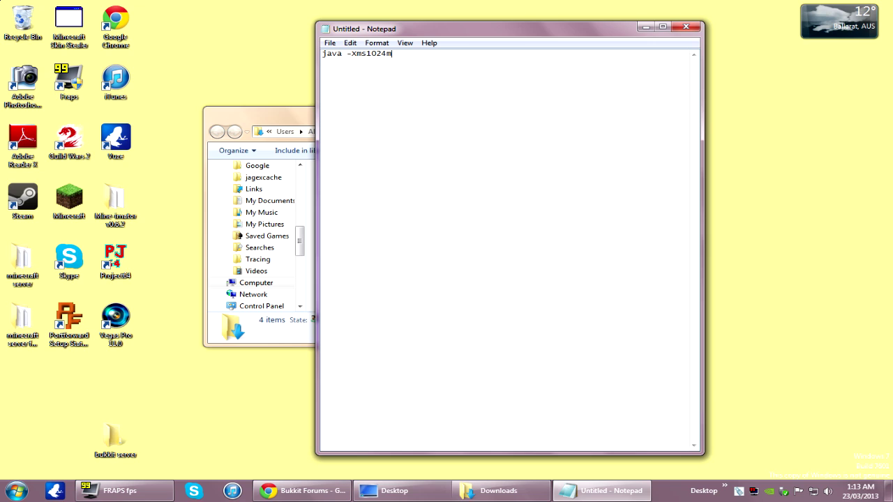
{"action": "type", "text": "-jar"}
Copy the craftbukkit-1.4.7-R1.0 jar's file name from Downloads and paste it into the command
{"action": "left_click", "coordinate": [286, 128]}
{"action": "left_click", "coordinate": [550, 224]}
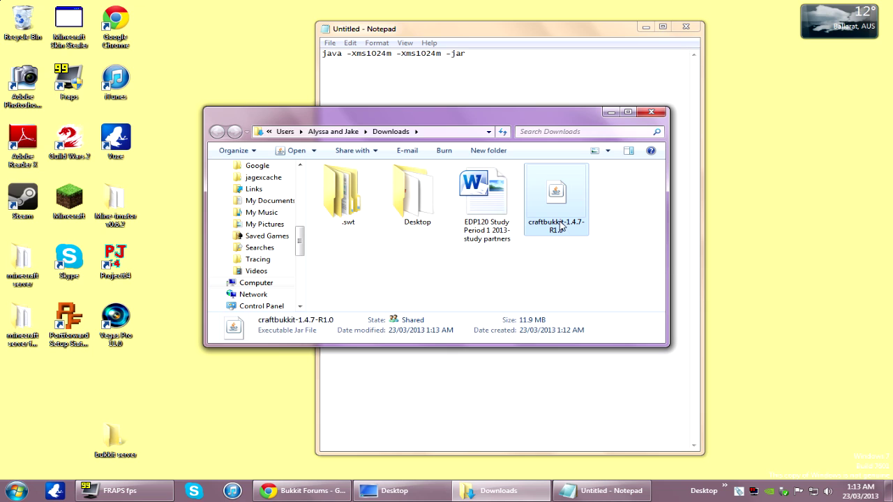
{"action": "left_click", "coordinate": [554, 229]}
{"action": "key", "text": "ctrl+c"}
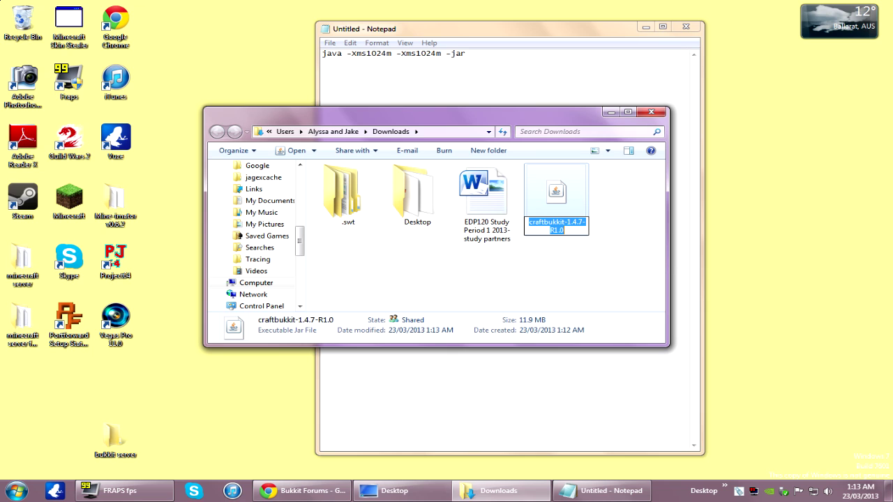
{"action": "left_click", "coordinate": [472, 54]}
{"action": "key", "text": "ctrl+v"}
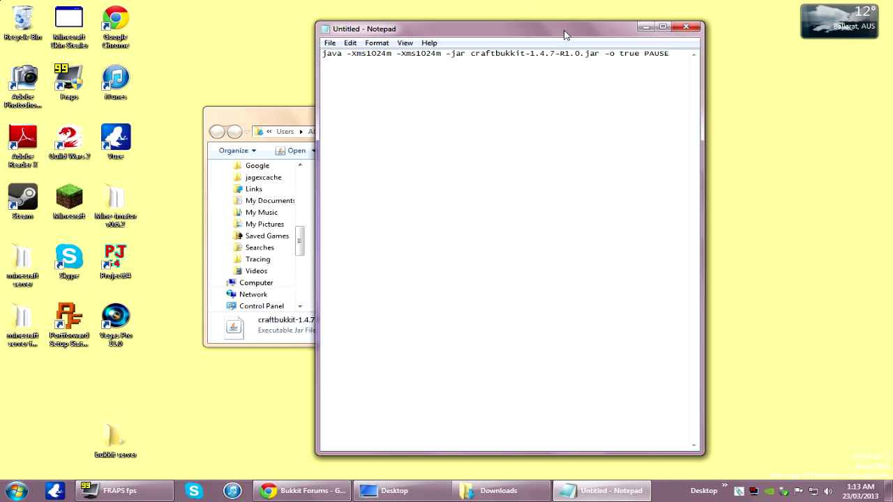
Save the Notepad script as run.bat, type All Files, in the bukkit server folder
{"action": "left_click", "coordinate": [330, 43]}
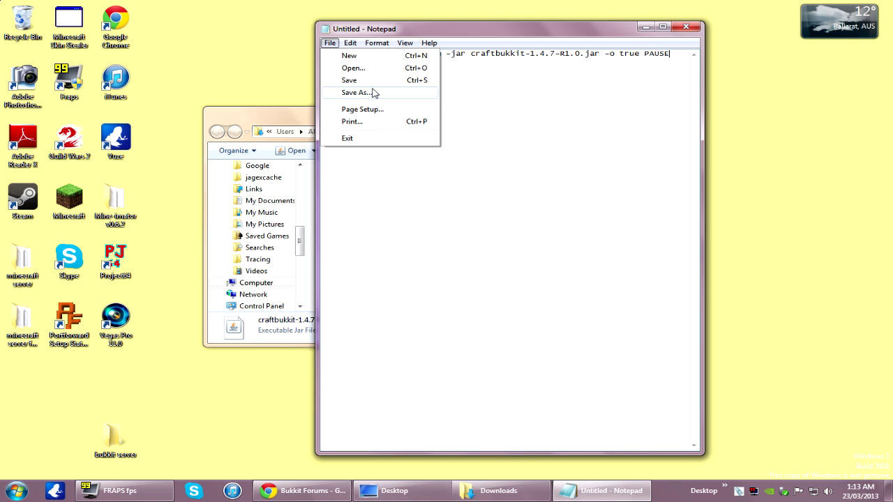
{"action": "left_click", "coordinate": [385, 93]}
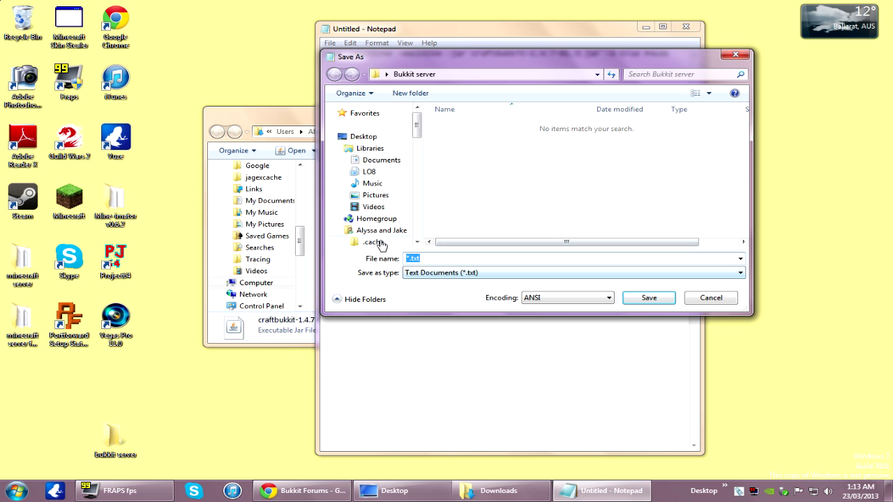
{"action": "scroll", "coordinate": [414, 181], "scroll_direction": "down", "scroll_amount": 10}
{"action": "scroll", "coordinate": [413, 220], "scroll_direction": "down", "scroll_amount": 2}
{"action": "left_click", "coordinate": [380, 191]}
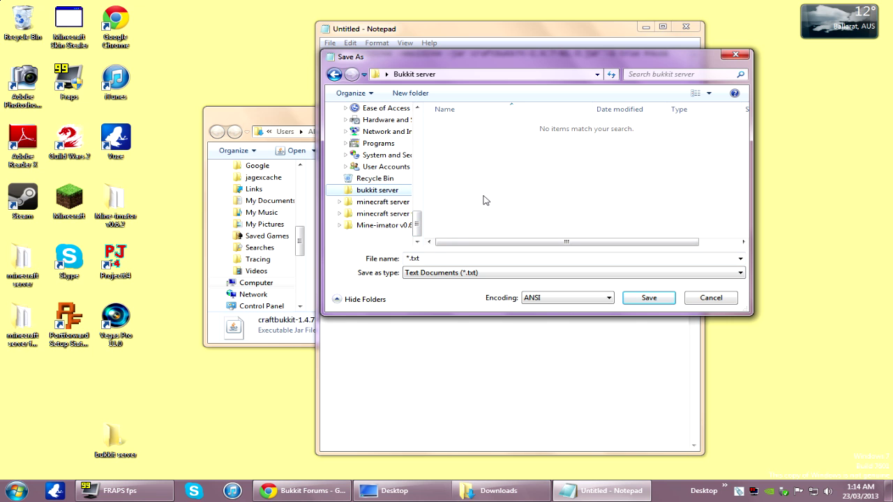
{"action": "left_click", "coordinate": [461, 273]}
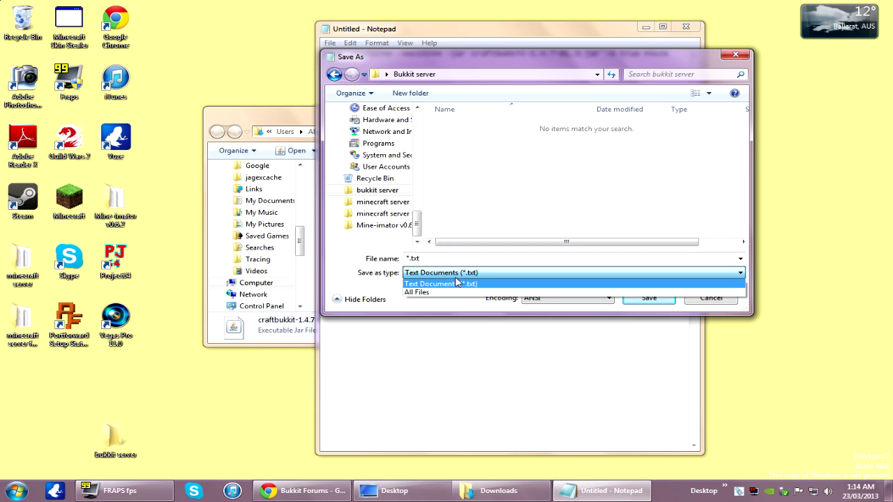
{"action": "left_click", "coordinate": [418, 293]}
{"action": "left_click", "coordinate": [407, 258]}
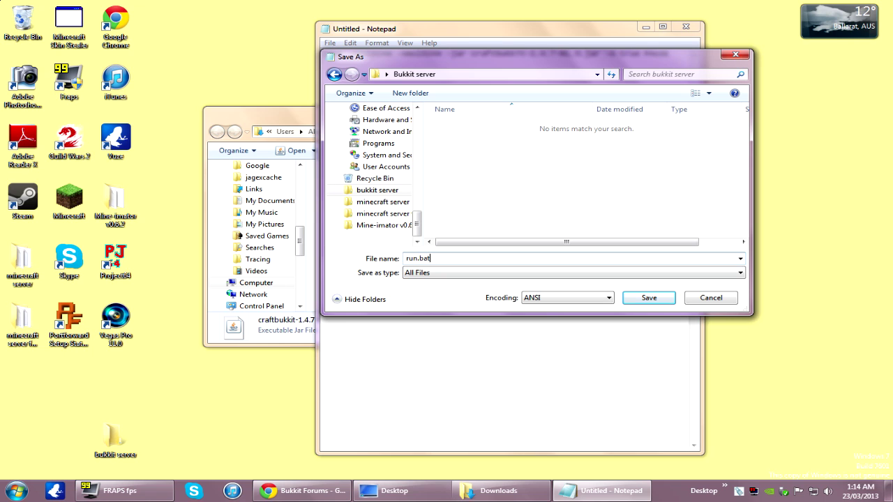
{"action": "left_click", "coordinate": [649, 298]}
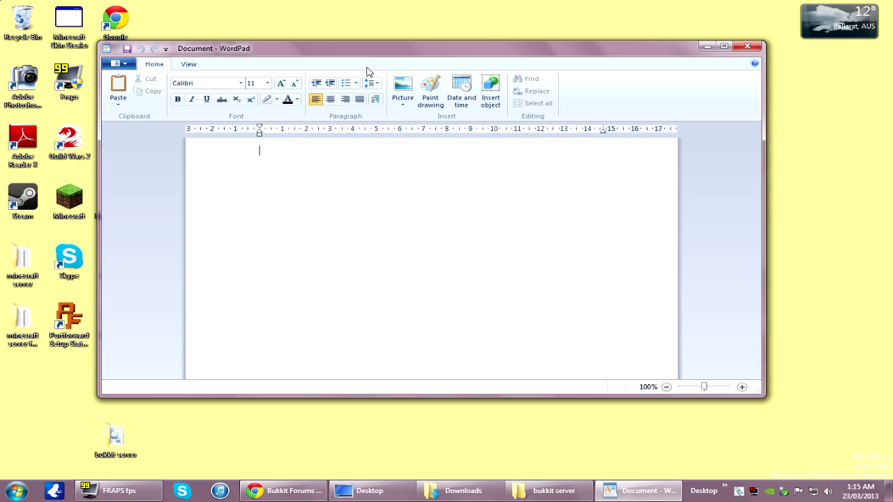
Paste the start command into WordPad and begin saving it under a new name
{"action": "left_click_drag", "start_coordinate": [367, 55], "coordinate": [379, 57]}
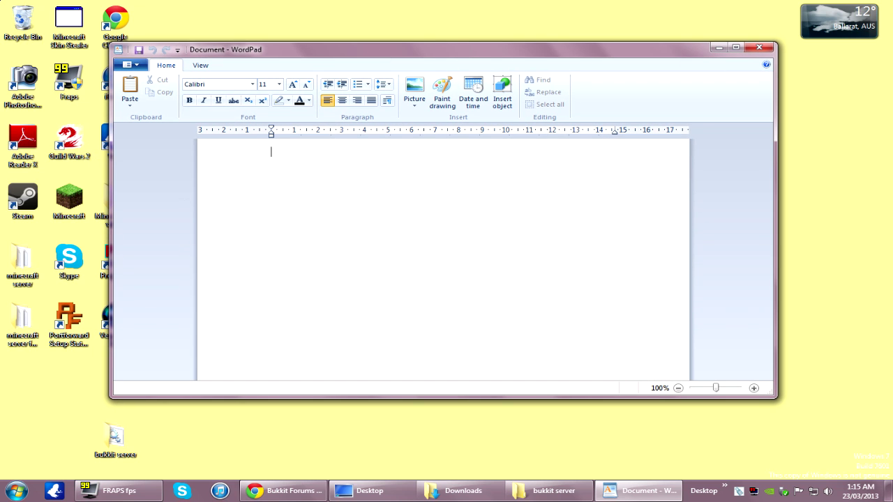
{"action": "type", "text": "java -Xms1024m -Xms1024m -jar craftbukkit-1.4.7-R1.0.jar -o true PAUSE"}
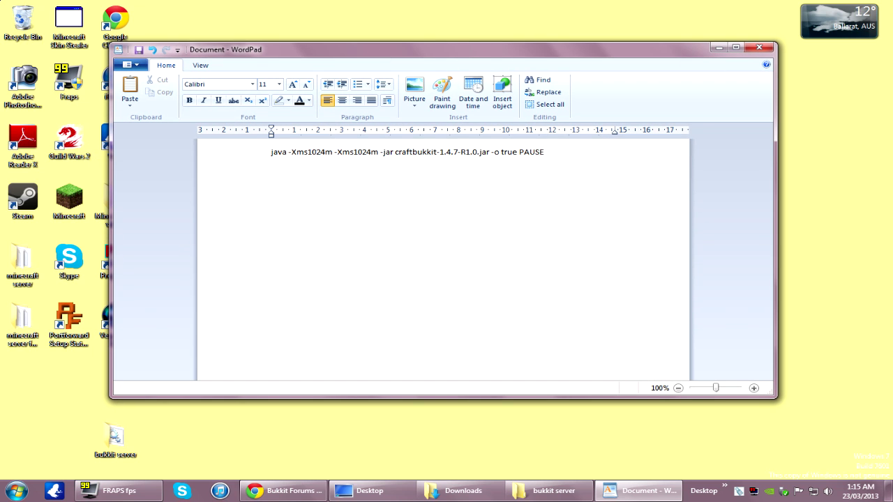
{"action": "left_click", "coordinate": [137, 65]}
{"action": "left_click", "coordinate": [155, 159]}
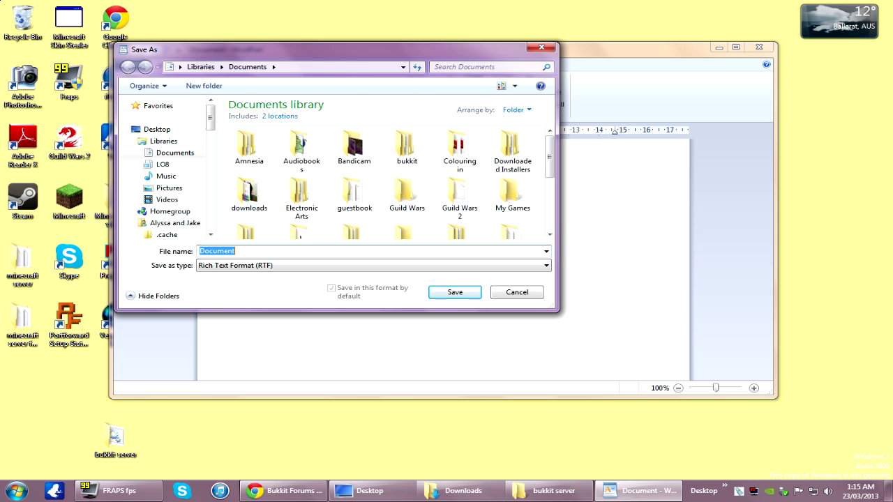
{"action": "type", "text": "\"run.bat"}
Cancel the save and close WordPad without saving changes
{"action": "left_click", "coordinate": [513, 292]}
{"action": "left_click", "coordinate": [759, 47]}
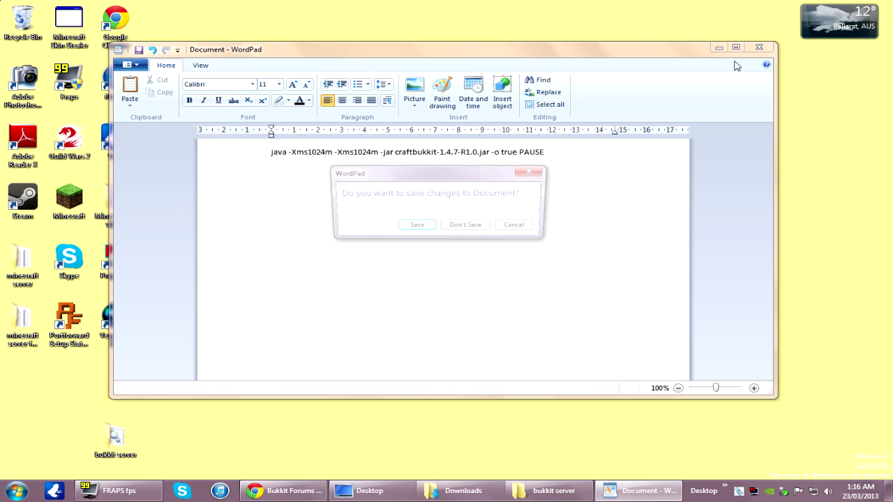
{"action": "left_click", "coordinate": [460, 227]}
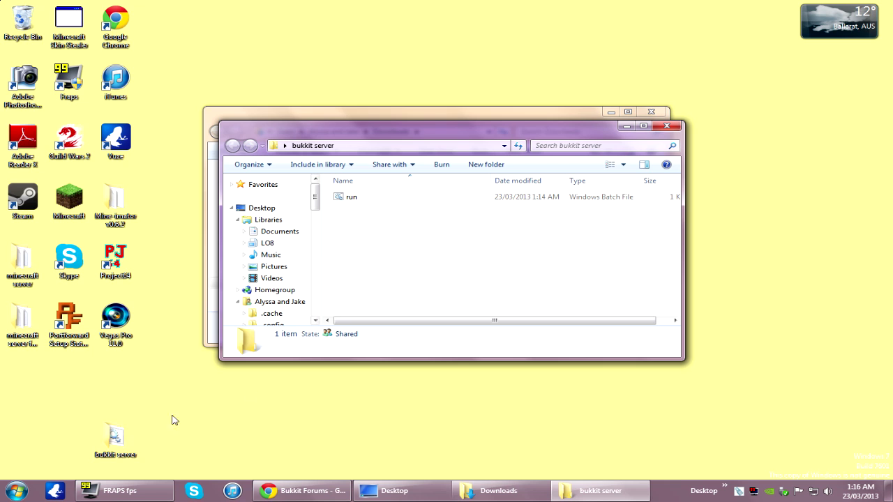
Move the craftbukkit-1.4.7-R1.0 jar into bukkit server, close Downloads, and launch run.bat
{"action": "left_click", "coordinate": [508, 112]}
{"action": "left_click_drag", "start_coordinate": [513, 110], "coordinate": [247, 16]}
{"action": "left_click_drag", "start_coordinate": [291, 98], "coordinate": [495, 248]}
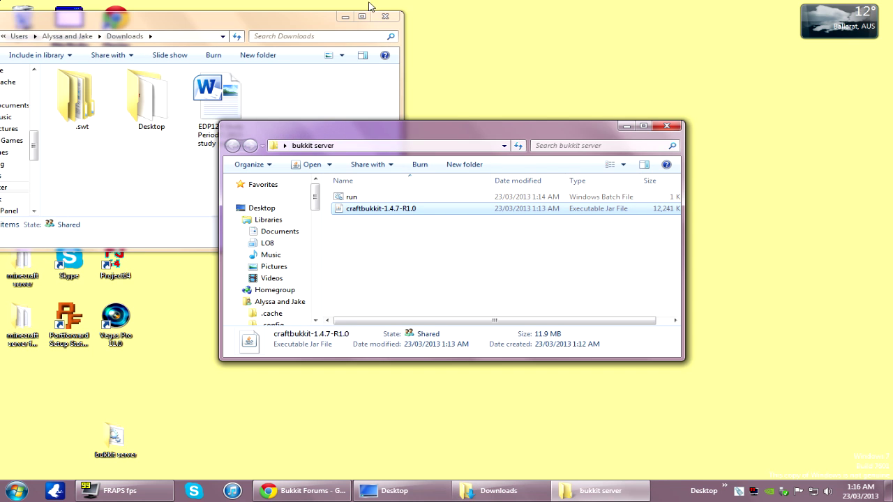
{"action": "left_click", "coordinate": [385, 16]}
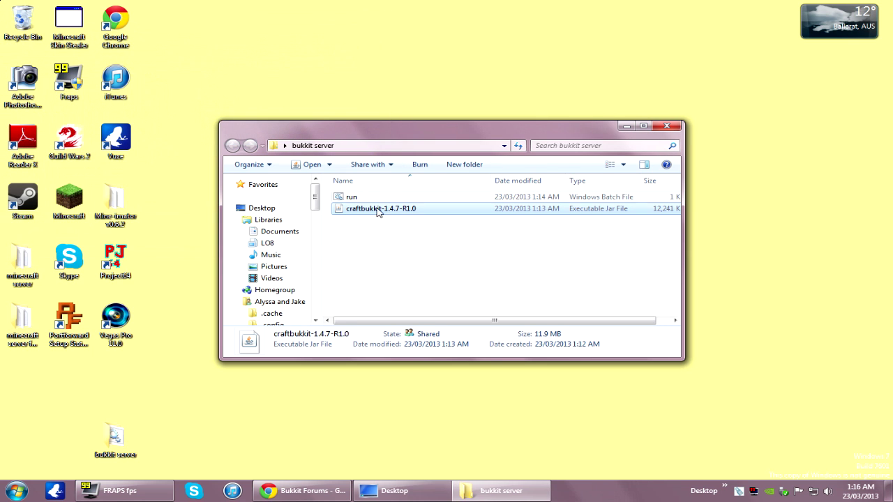
{"action": "left_click", "coordinate": [375, 252]}
{"action": "double_click", "coordinate": [339, 198]}
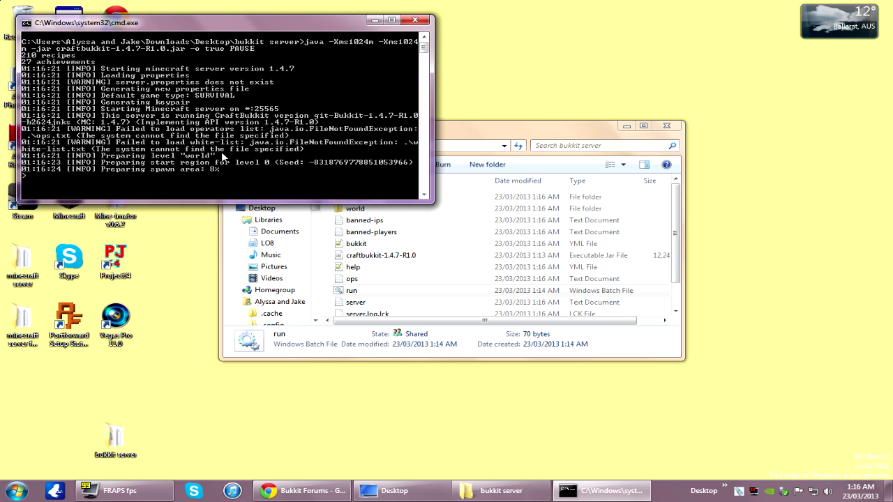
Inspect the newly generated server files, such as banned-ips, in the bukkit server folder
{"action": "left_click", "coordinate": [390, 267]}
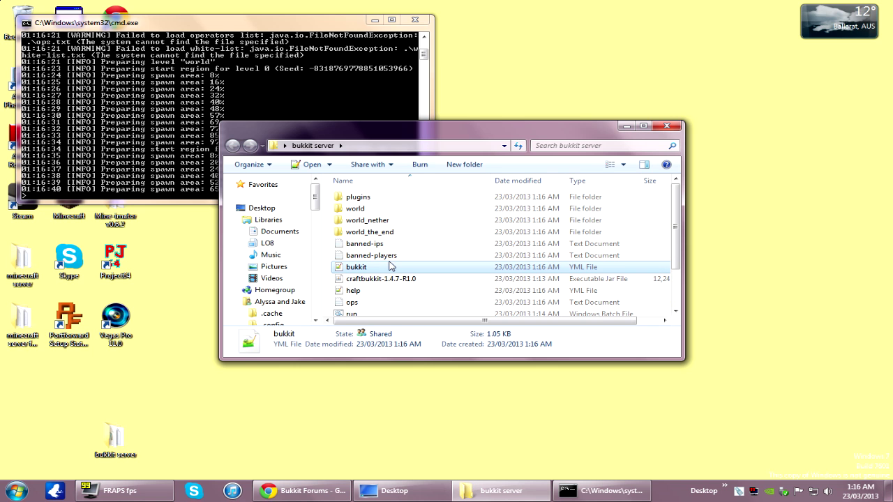
{"action": "left_click", "coordinate": [367, 242]}
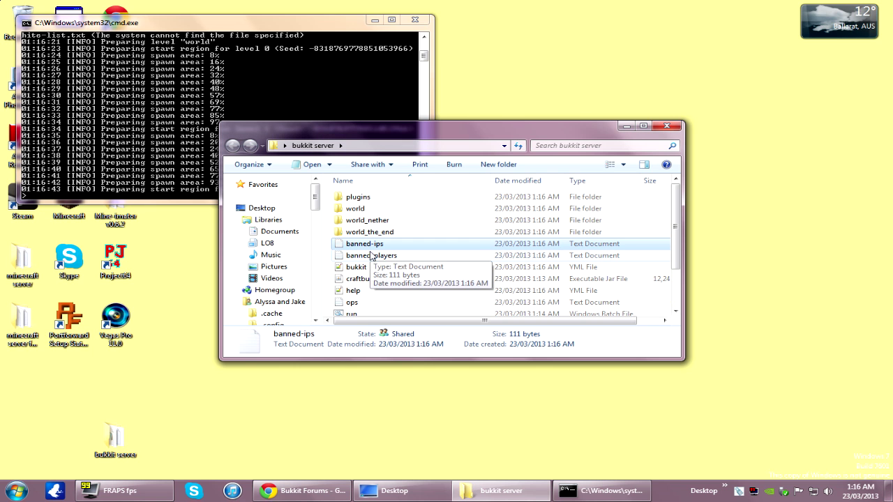
{"action": "scroll", "coordinate": [375, 276], "scroll_direction": "down", "scroll_amount": 2}
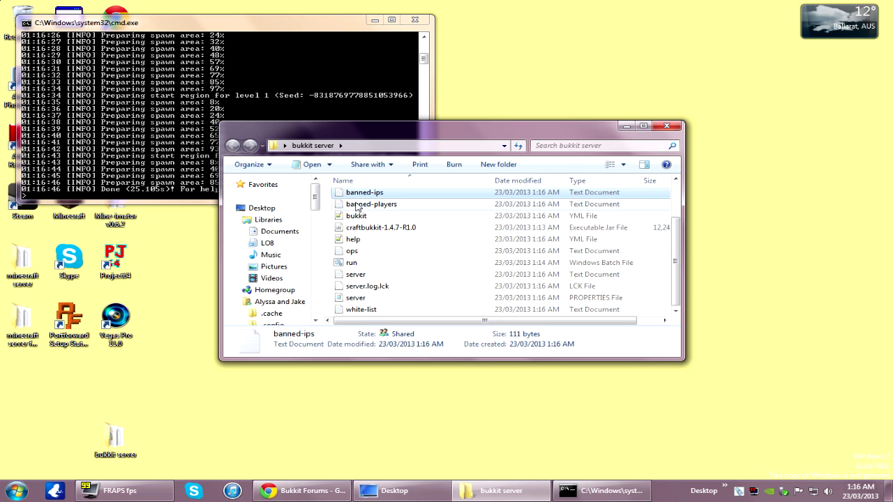
{"action": "scroll", "coordinate": [365, 300], "scroll_direction": "down", "scroll_amount": 1}
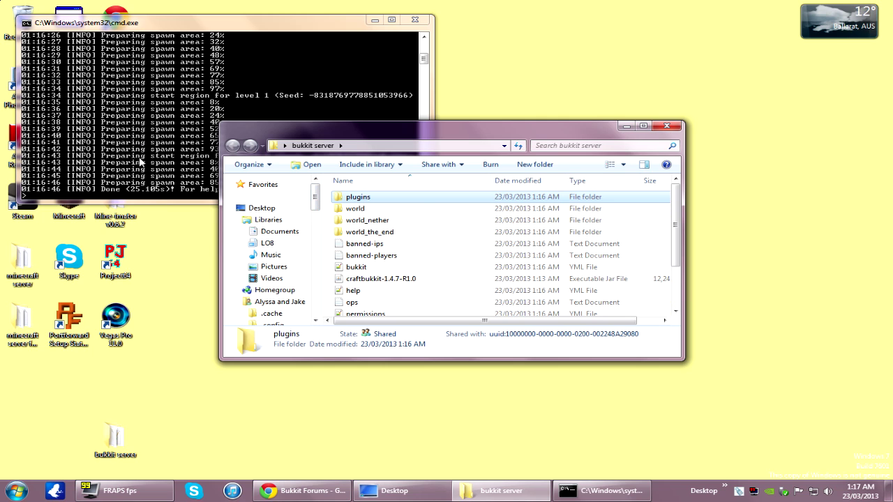
Enter 'stop' in the server console to shut the server down
{"action": "left_click", "coordinate": [236, 28]}
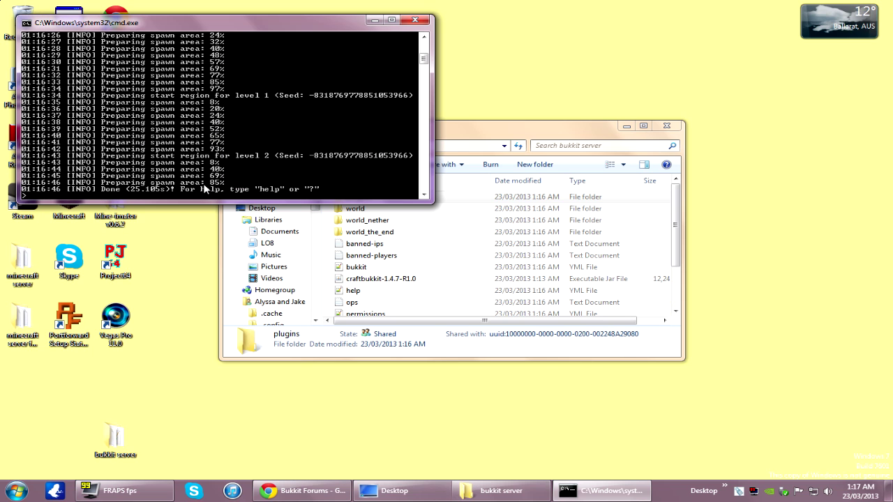
{"action": "type", "text": "stop"}
{"action": "key", "text": "Return"}
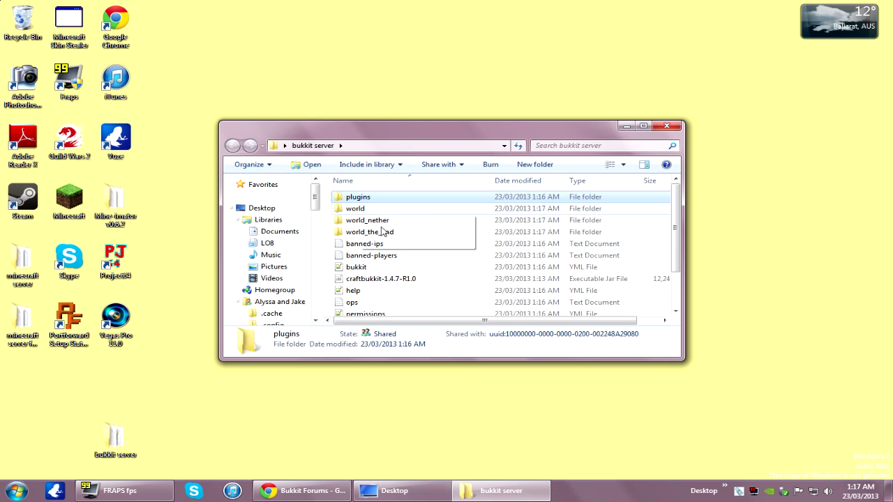
{"action": "left_click", "coordinate": [370, 244]}
Search the Bukkit plugins directory for Essentials and open the Essentials-2.10.1 file page
{"action": "left_click", "coordinate": [298, 492]}
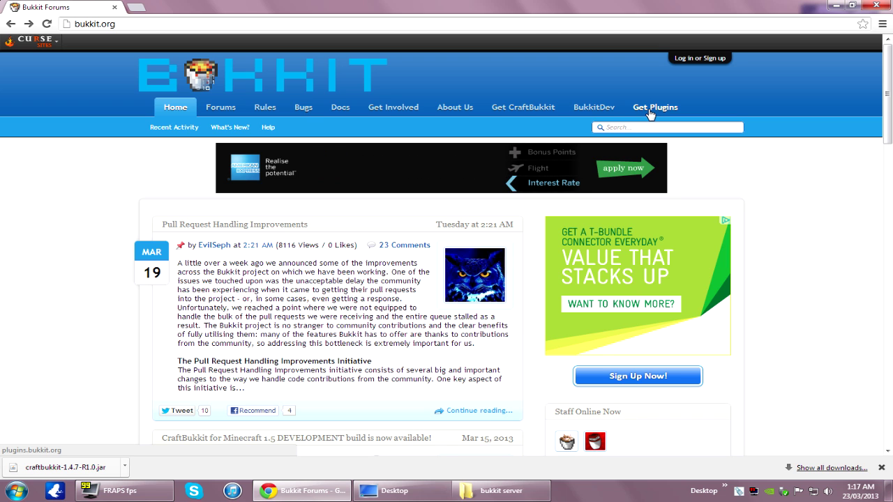
{"action": "left_click", "coordinate": [649, 110]}
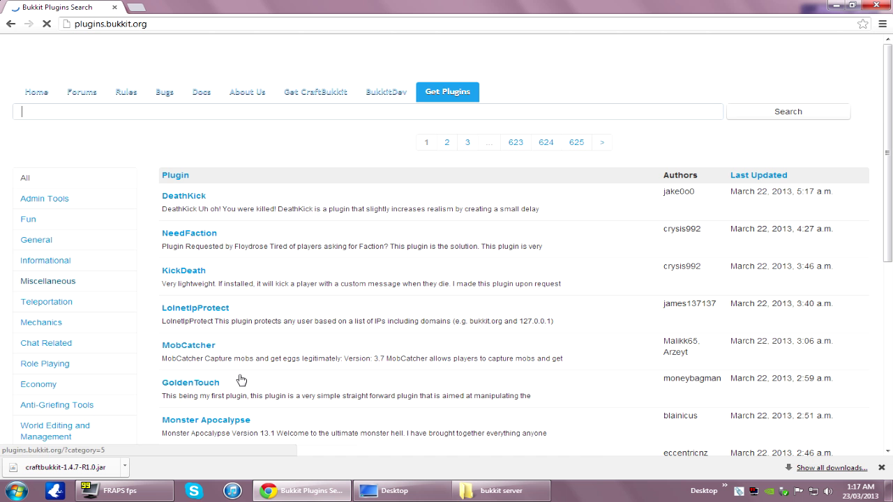
{"action": "left_click", "coordinate": [882, 468]}
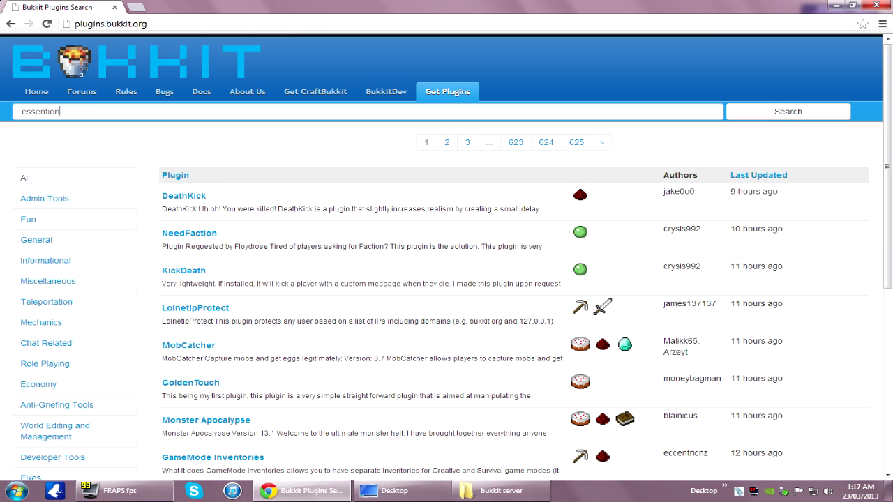
{"action": "type", "text": "s"}
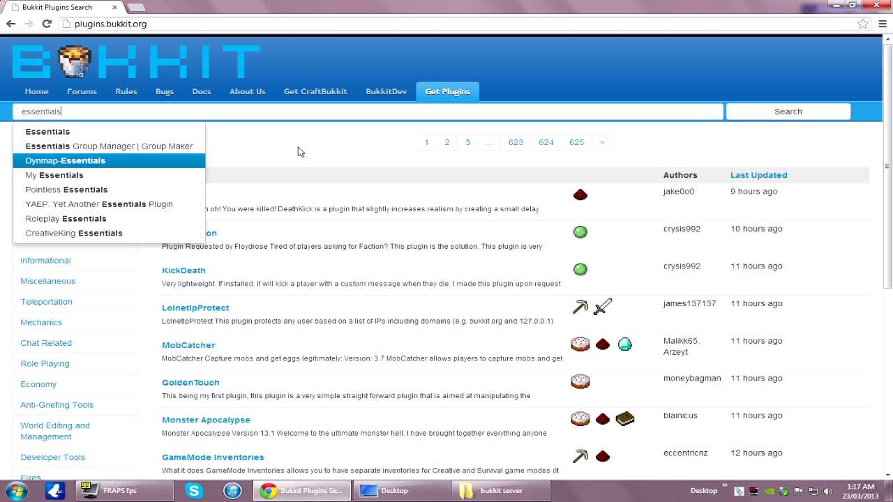
{"action": "left_click", "coordinate": [55, 133]}
{"action": "left_click", "coordinate": [782, 119]}
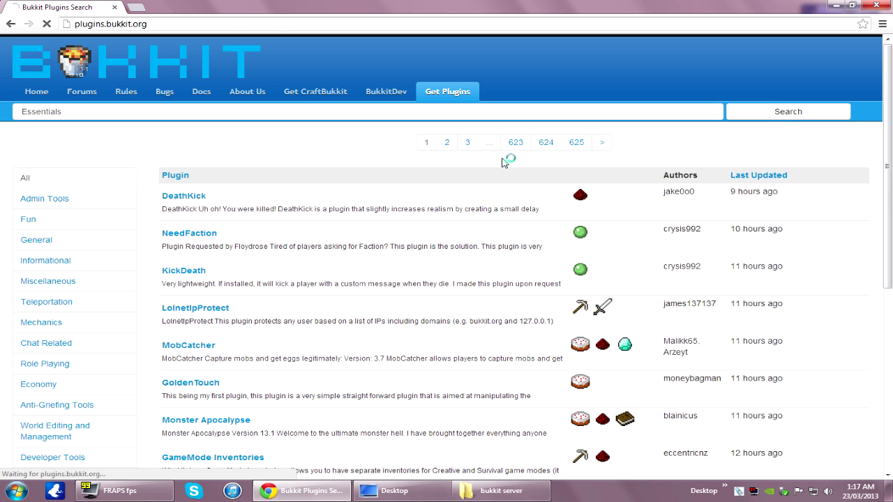
{"action": "left_click", "coordinate": [196, 199]}
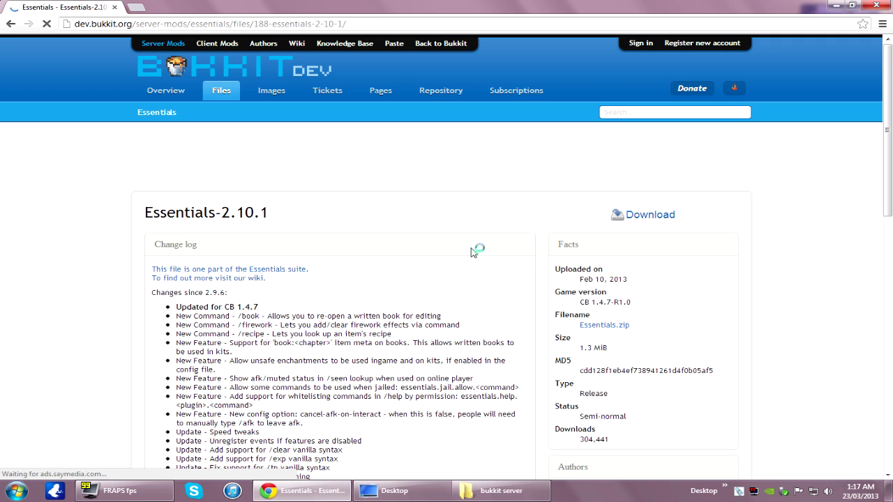
Download Essentials.zip and drag it from Downloads into the bukkit server's plugins folder
{"action": "left_click", "coordinate": [649, 215]}
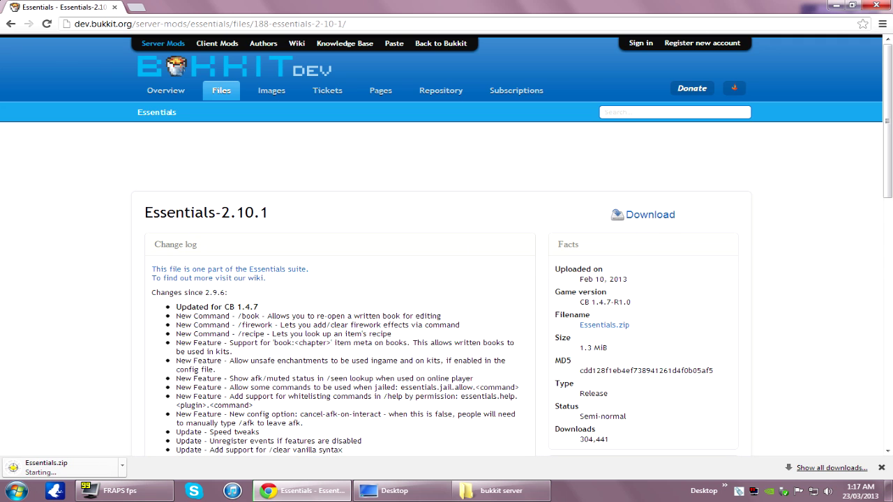
{"action": "left_click", "coordinate": [126, 466]}
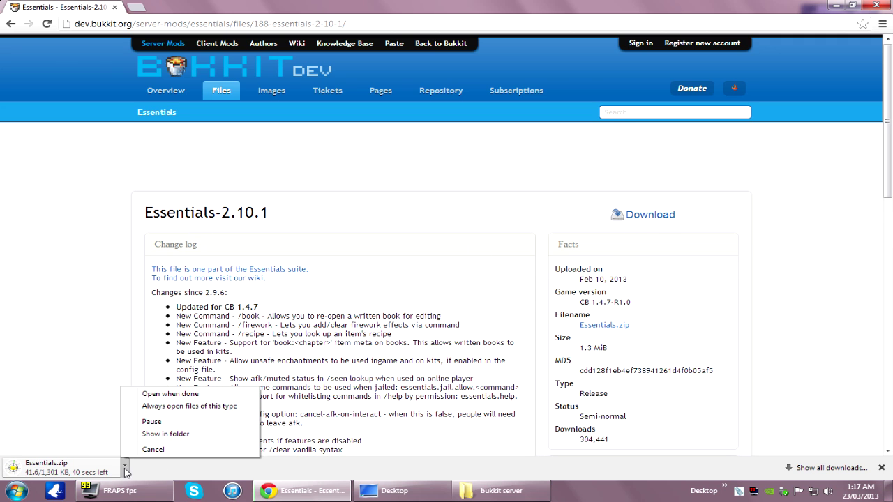
{"action": "left_click", "coordinate": [170, 431]}
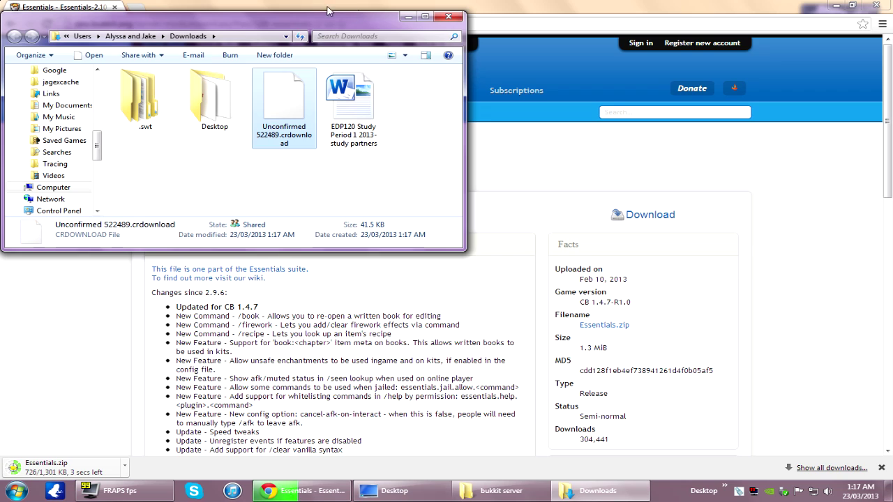
{"action": "left_click", "coordinate": [837, 5]}
{"action": "left_click_drag", "start_coordinate": [230, 25], "coordinate": [418, 223]}
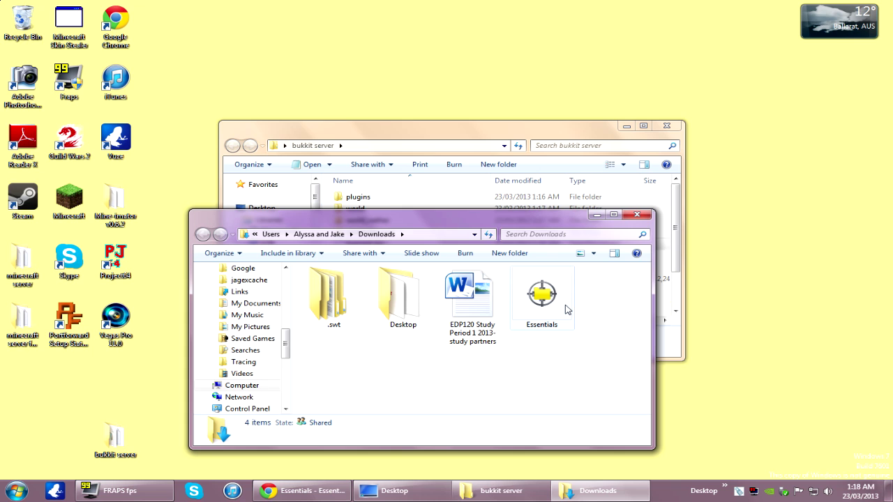
{"action": "left_click_drag", "start_coordinate": [538, 291], "coordinate": [360, 201]}
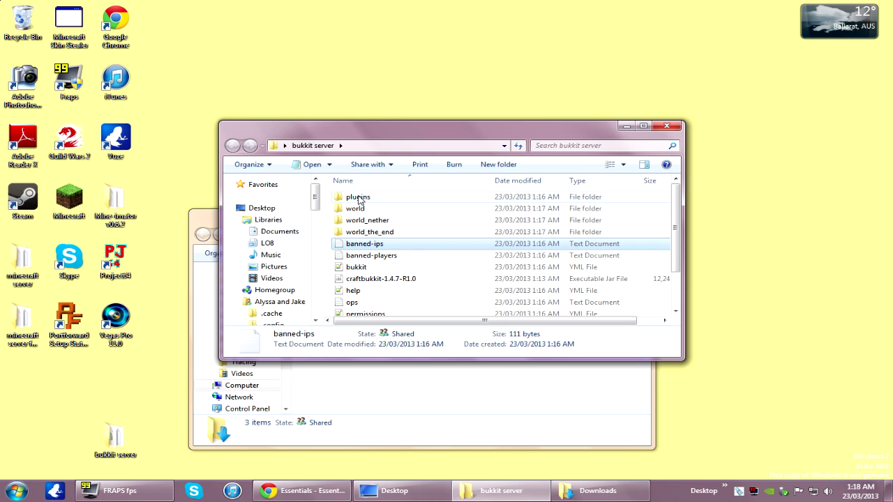
Close the Downloads window and open the plugins folder
{"action": "left_click", "coordinate": [412, 399]}
{"action": "left_click", "coordinate": [636, 215]}
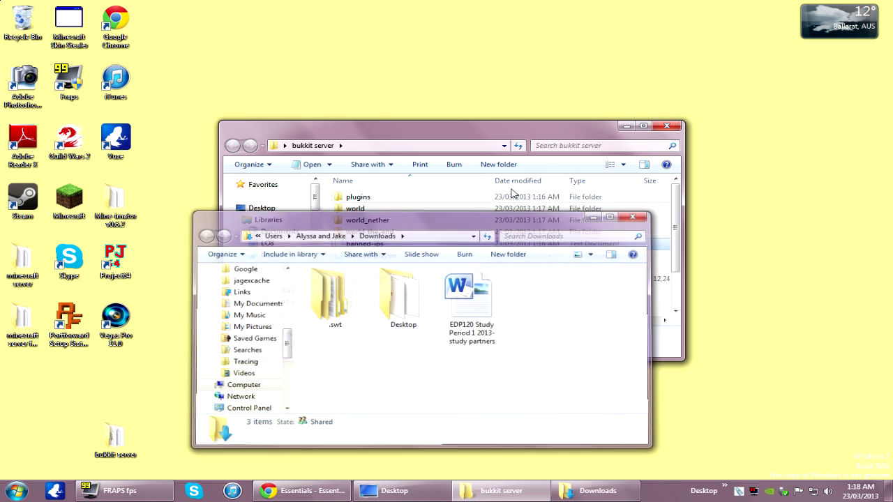
{"action": "double_click", "coordinate": [359, 198]}
Extract Essentials.zip into plugins, delete the archive, and return to bukkit server
{"action": "right_click", "coordinate": [364, 199]}
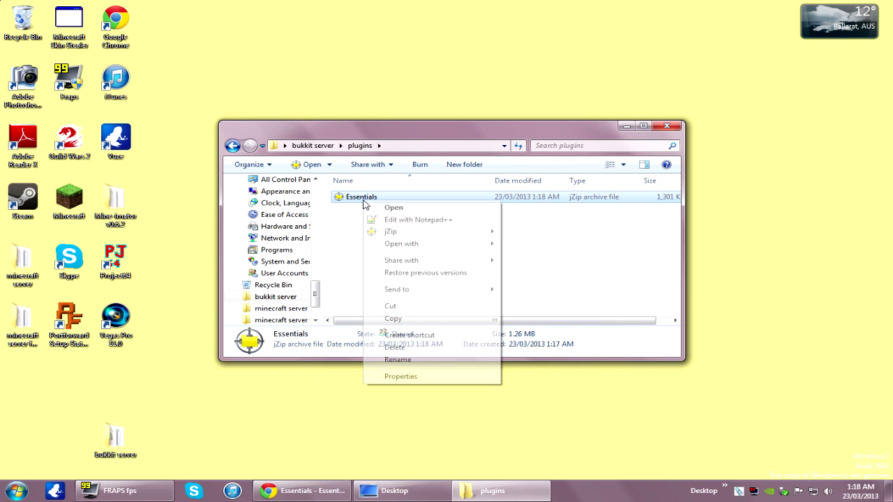
{"action": "mouse_move", "coordinate": [407, 237]}
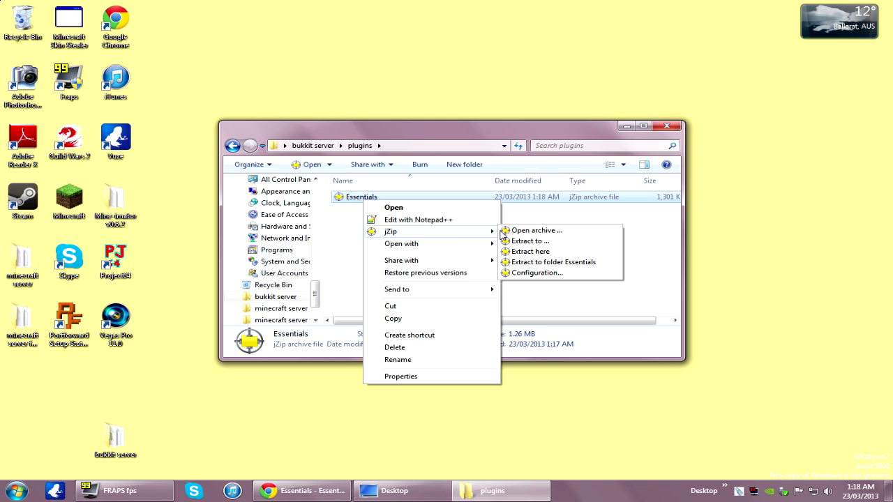
{"action": "left_click", "coordinate": [530, 251]}
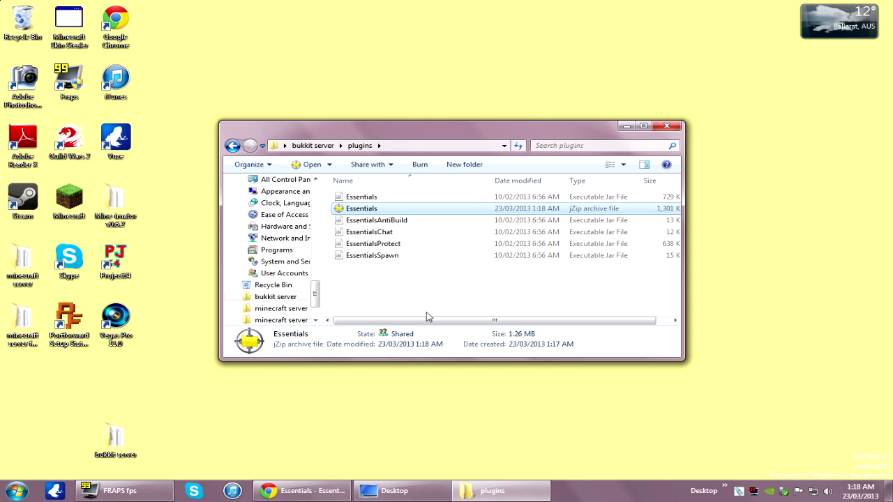
{"action": "key", "text": "Delete"}
{"action": "key", "text": "Return"}
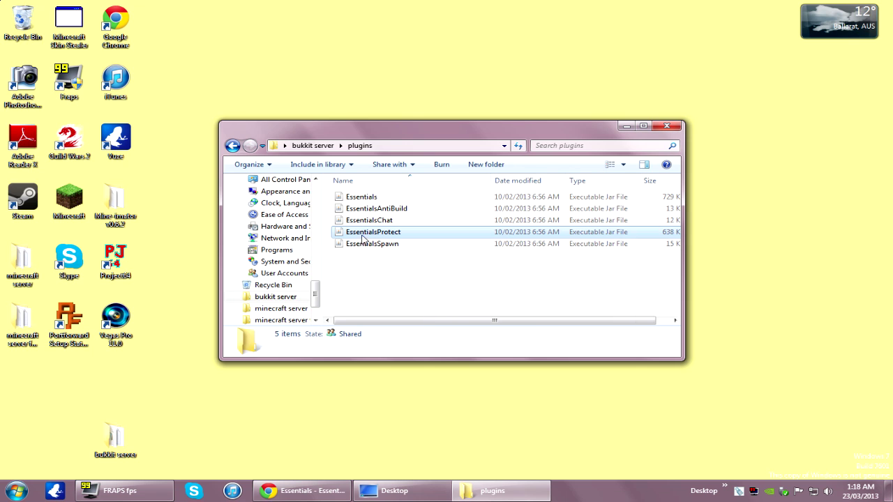
{"action": "key", "text": "BackSpace"}
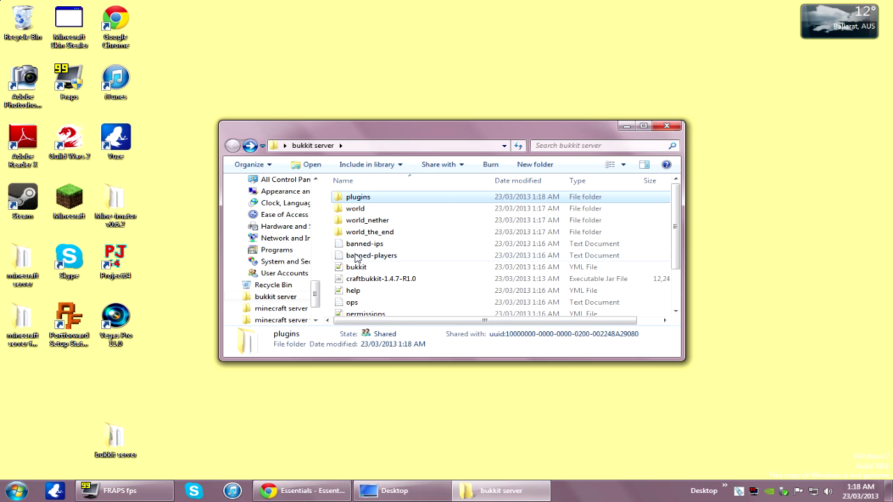
Launch run.bat in the bukkit server folder so the Essentials plugins load
{"action": "left_click", "coordinate": [357, 314]}
{"action": "scroll", "coordinate": [353, 304], "scroll_direction": "down", "scroll_amount": 2}
{"action": "double_click", "coordinate": [352, 274]}
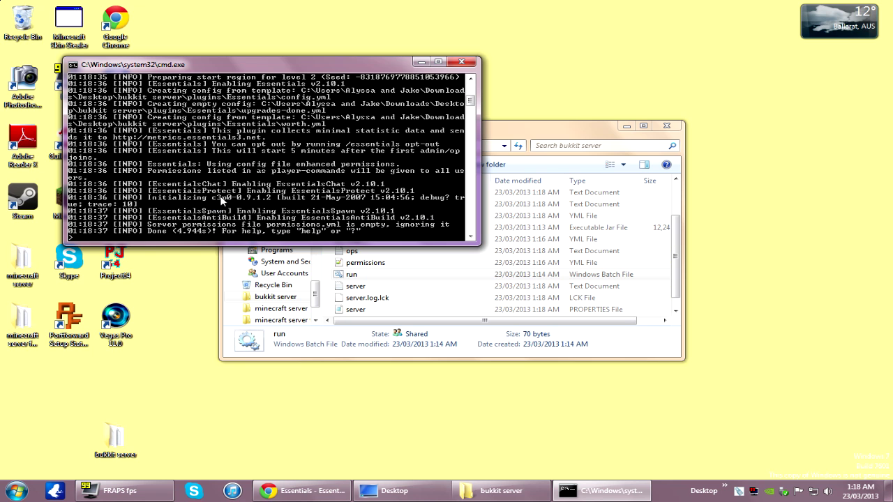
Shut the server down with the stop command and minimise the bukkit server folder window
{"action": "scroll", "coordinate": [248, 232], "scroll_direction": "down", "scroll_amount": 2}
{"action": "type", "text": "stop"}
{"action": "key", "text": "Return"}
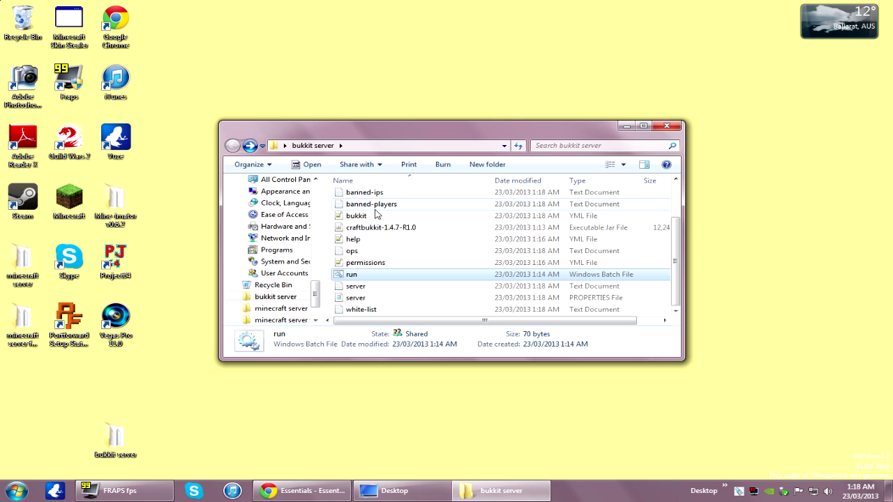
{"action": "left_click", "coordinate": [264, 420]}
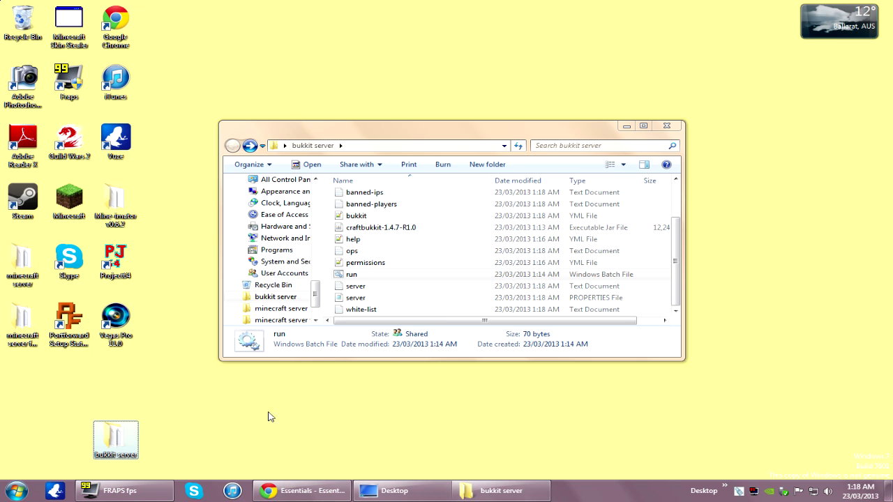
{"action": "left_click", "coordinate": [627, 126]}
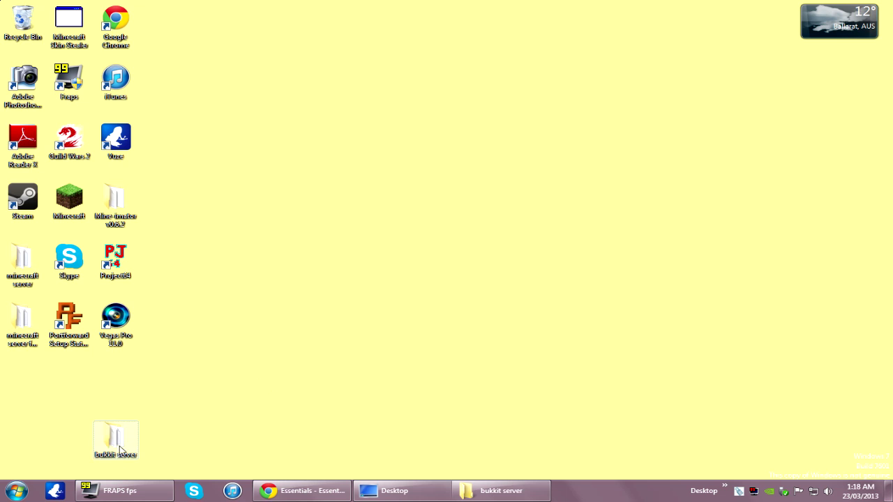
Launch a Command Prompt by searching cmd from the Start menu, and centre its window
{"action": "left_click_drag", "start_coordinate": [119, 453], "coordinate": [117, 394]}
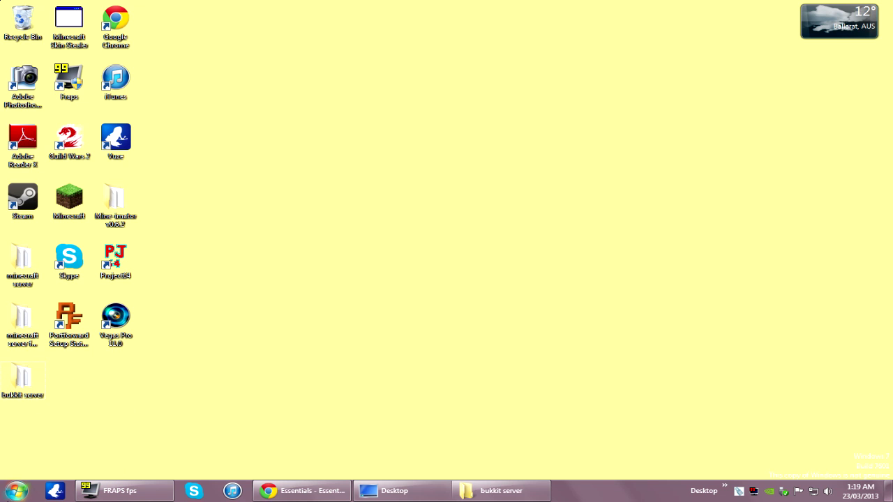
{"action": "left_click", "coordinate": [17, 491]}
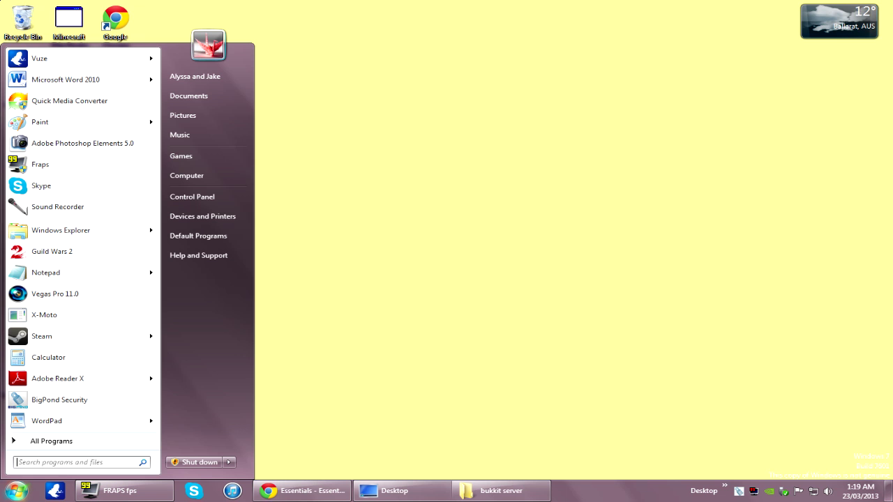
{"action": "type", "text": "cmd"}
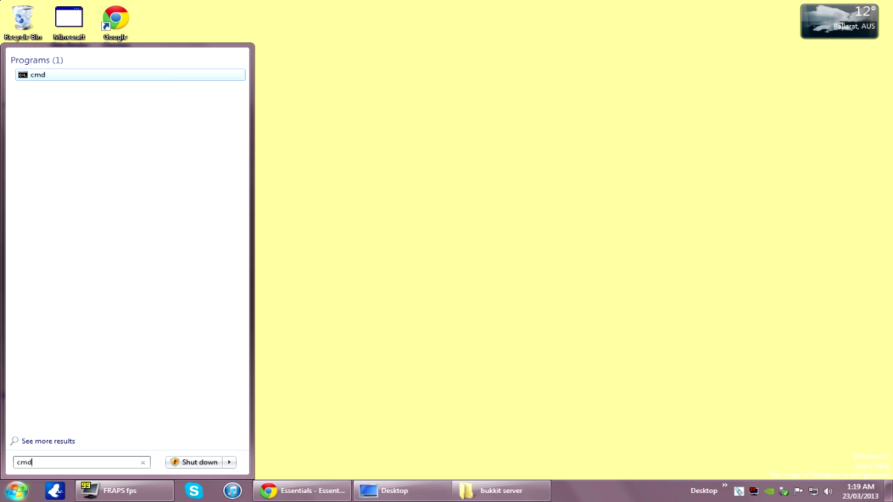
{"action": "key", "text": "Return"}
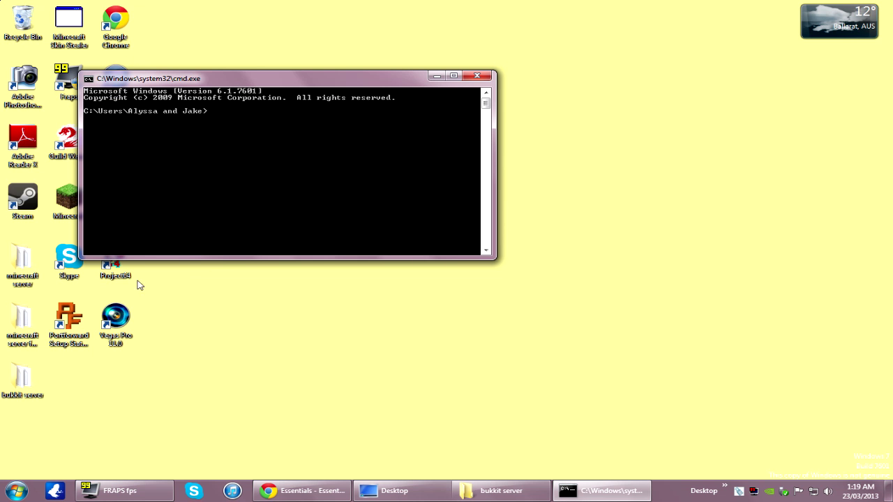
{"action": "left_click", "coordinate": [17, 490]}
{"action": "left_click", "coordinate": [342, 328]}
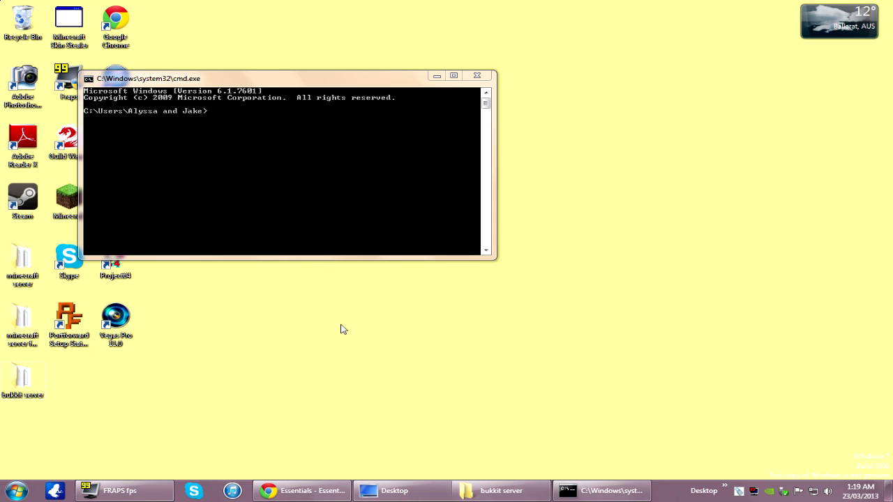
{"action": "left_click", "coordinate": [254, 104]}
{"action": "left_click_drag", "start_coordinate": [206, 82], "coordinate": [361, 103]}
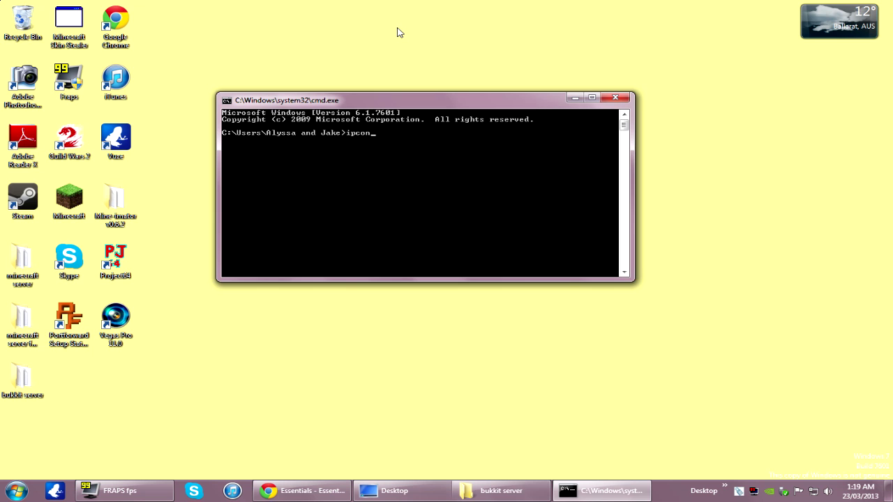
Run ipconfig to read IPv4 address 10.0.0.5 and gateway 10.0.0.138, then close the console
{"action": "type", "text": "ipconfig"}
{"action": "key", "text": "Return"}
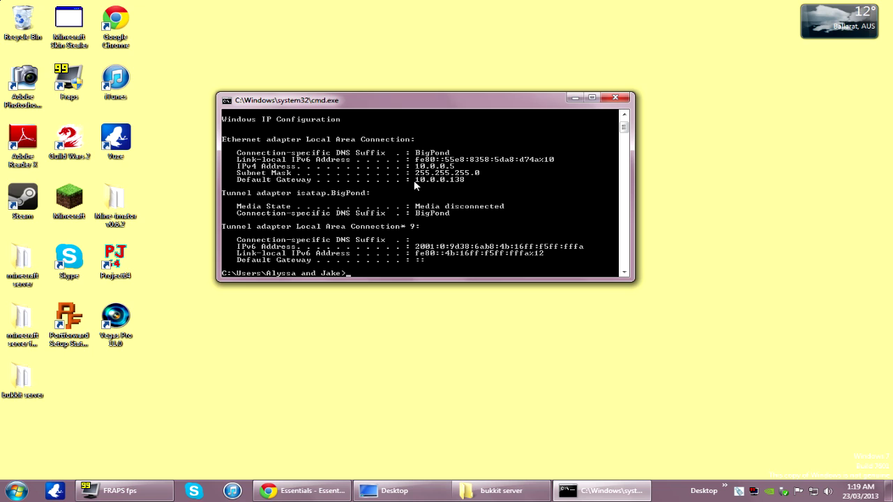
{"action": "left_click", "coordinate": [615, 97]}
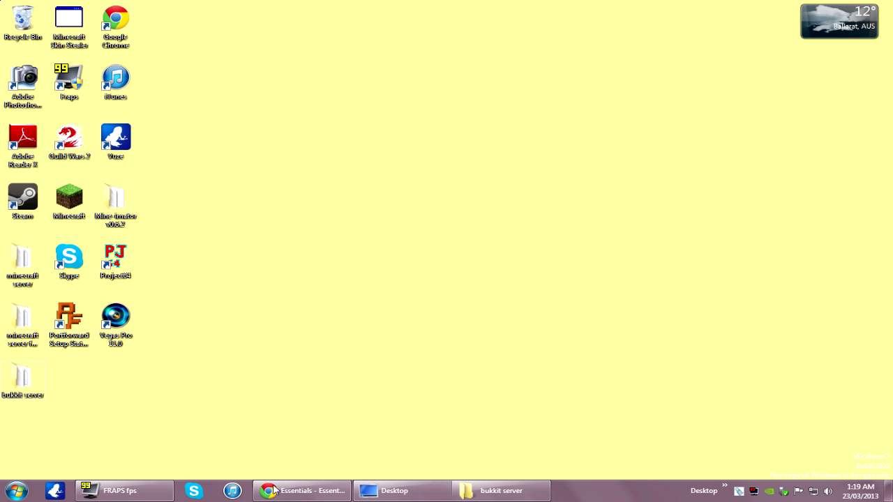
Load portforward.com in a new Chrome tab
{"action": "left_click", "coordinate": [300, 491]}
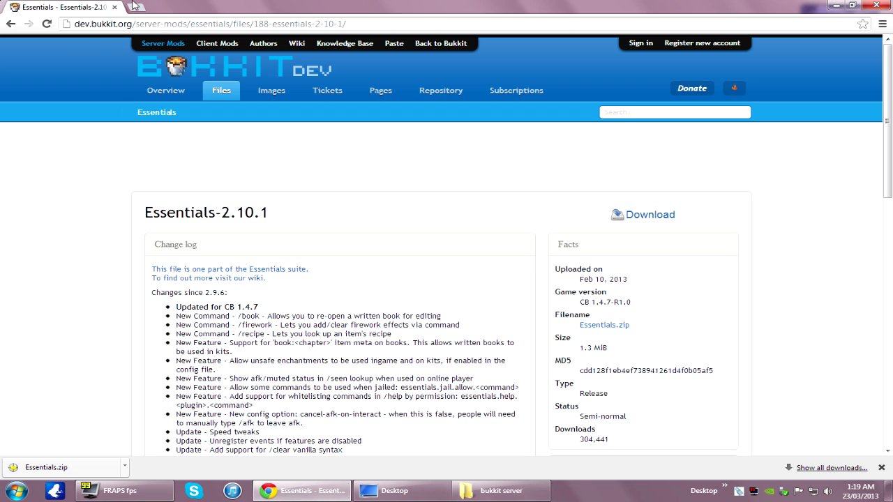
{"action": "left_click", "coordinate": [135, 5]}
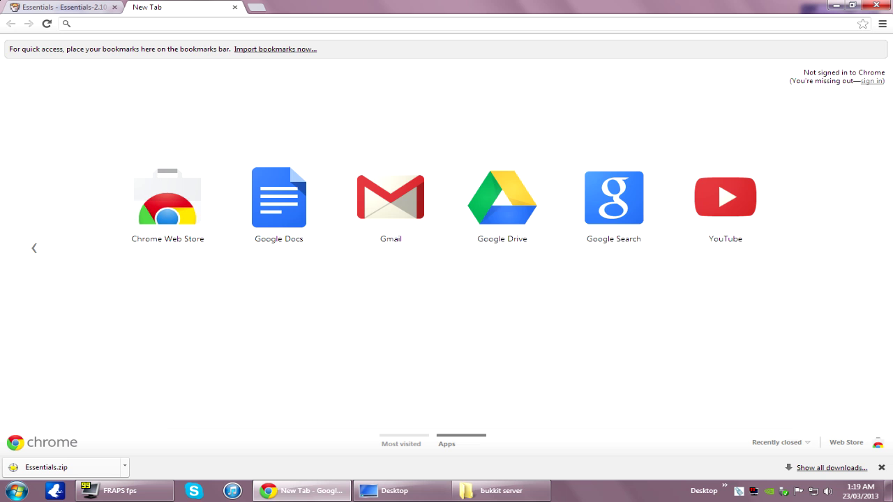
{"action": "type", "text": "portforward.com"}
{"action": "key", "text": "Return"}
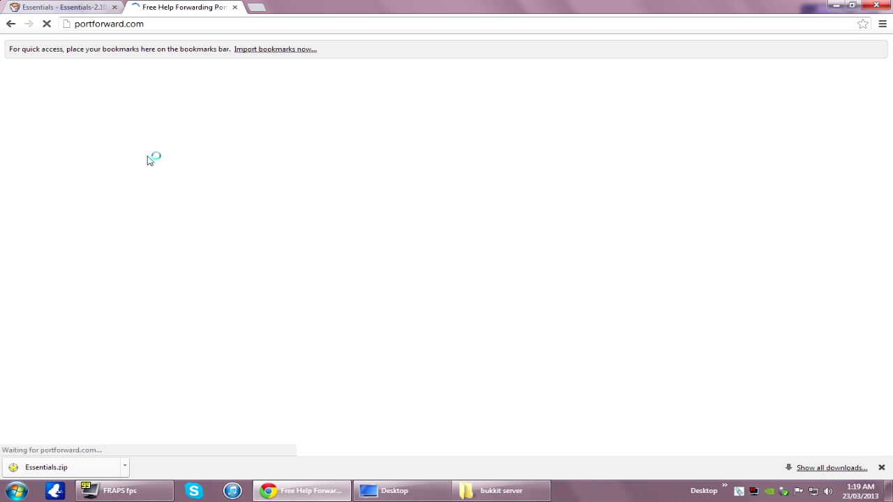
Go to portforward.com's complete list of router port forwarding guides and browse it
{"action": "mouse_move", "coordinate": [291, 124]}
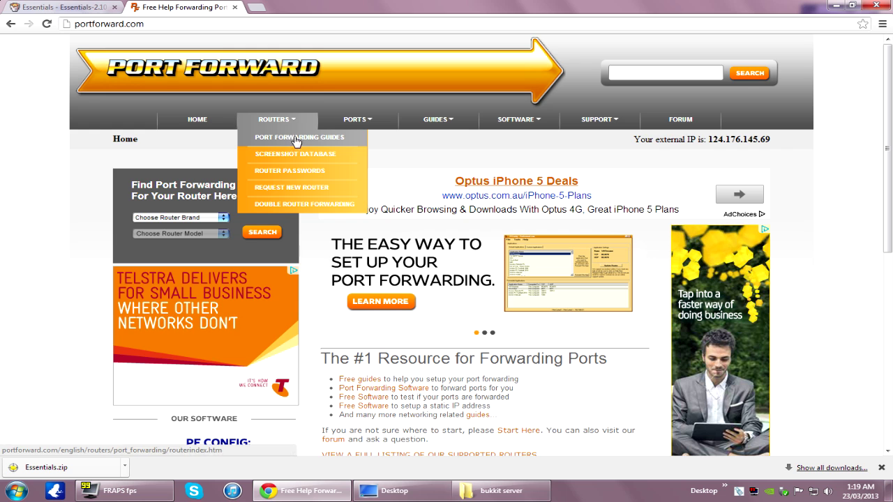
{"action": "left_click", "coordinate": [349, 171]}
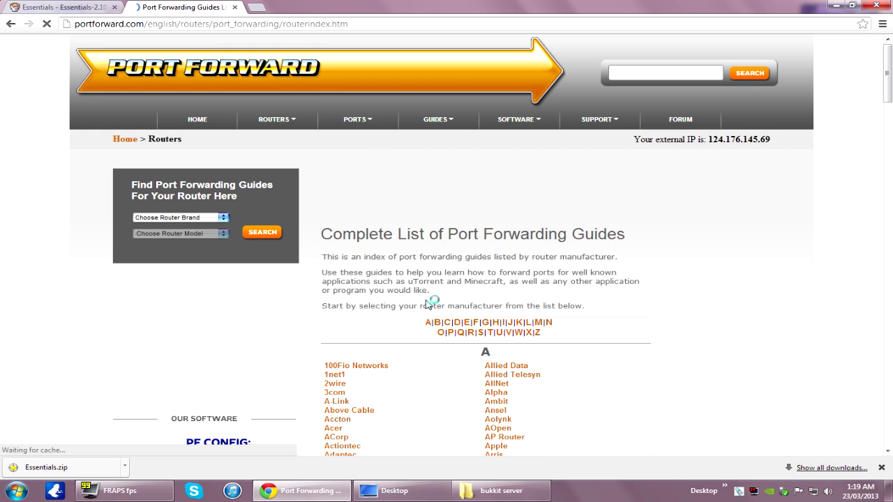
{"action": "scroll", "coordinate": [439, 310], "scroll_direction": "down", "scroll_amount": 1}
{"action": "scroll", "coordinate": [440, 310], "scroll_direction": "down", "scroll_amount": 6}
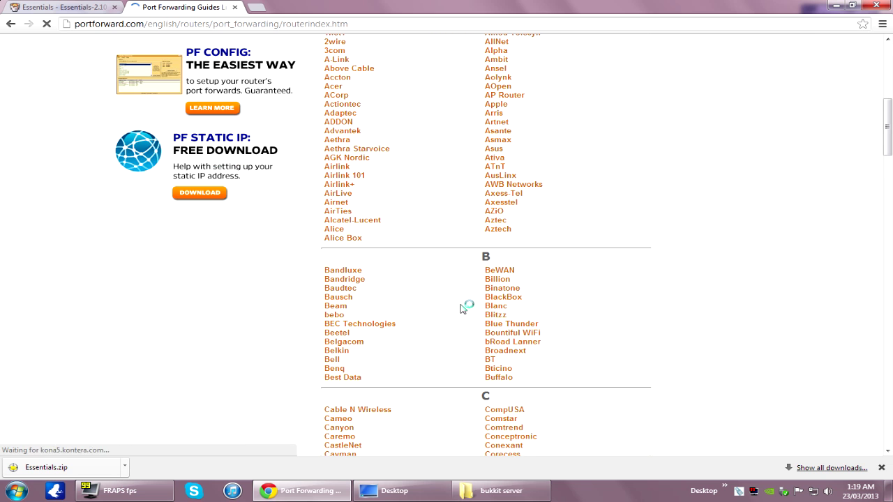
{"action": "scroll", "coordinate": [462, 397], "scroll_direction": "down", "scroll_amount": 3}
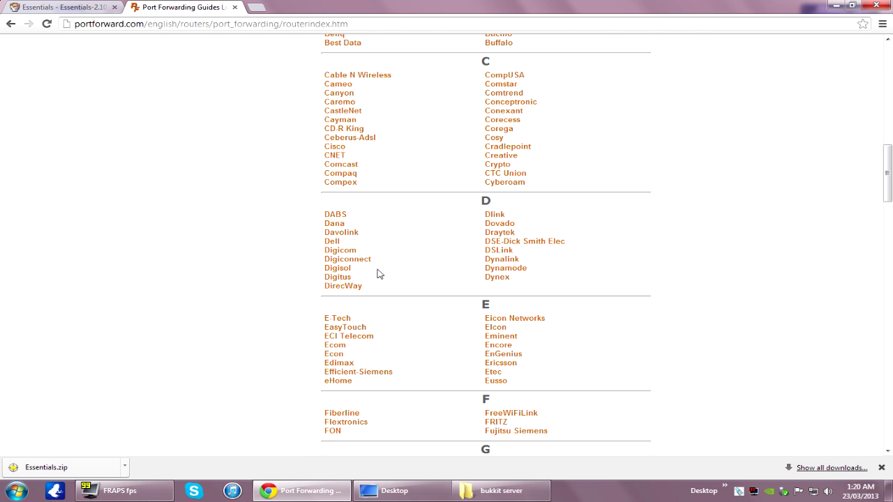
{"action": "scroll", "coordinate": [388, 249], "scroll_direction": "up", "scroll_amount": 10}
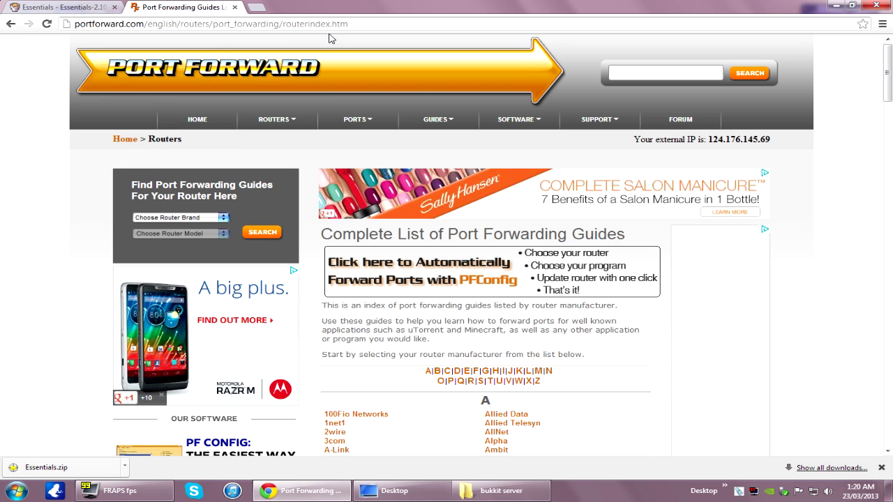
Load the Technicolor TG587n v3 router admin page at 10.0.0.138 from the address-bar suggestion
{"action": "left_click", "coordinate": [349, 24]}
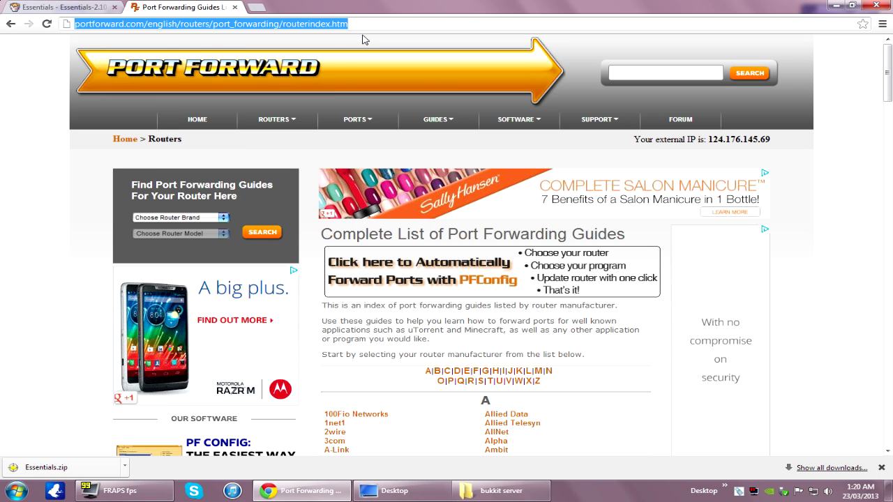
{"action": "type", "text": "10"}
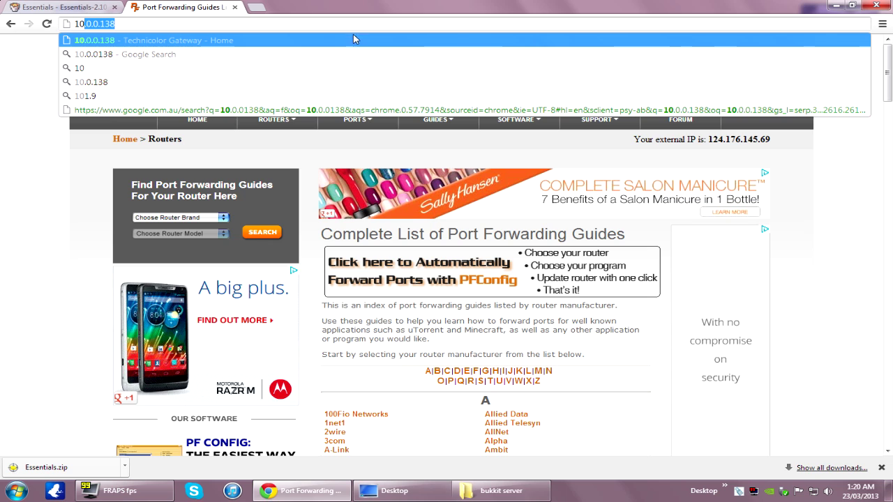
{"action": "left_click", "coordinate": [100, 47]}
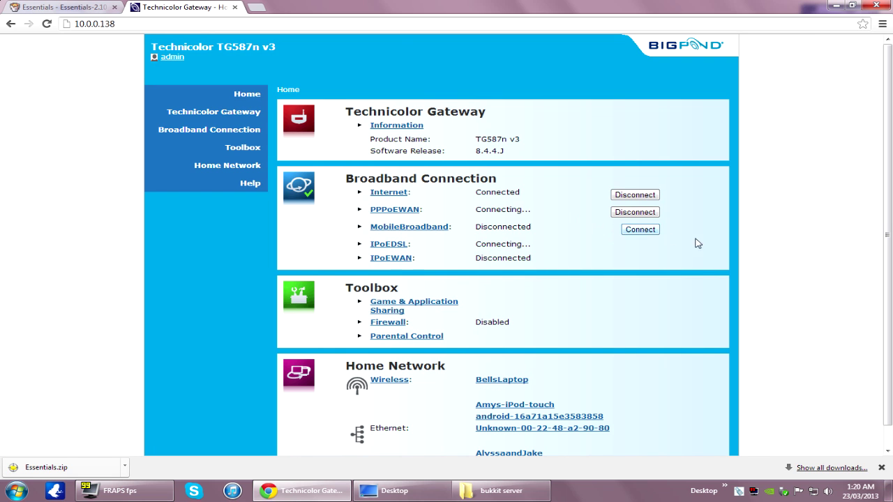
{"action": "mouse_move", "coordinate": [889, 249]}
{"action": "left_mouse_down"}
{"action": "mouse_move", "coordinate": [889, 270]}
{"action": "mouse_move", "coordinate": [889, 234]}
{"action": "left_mouse_up"}
{"action": "left_click_drag", "start_coordinate": [889, 242], "coordinate": [887, 175]}
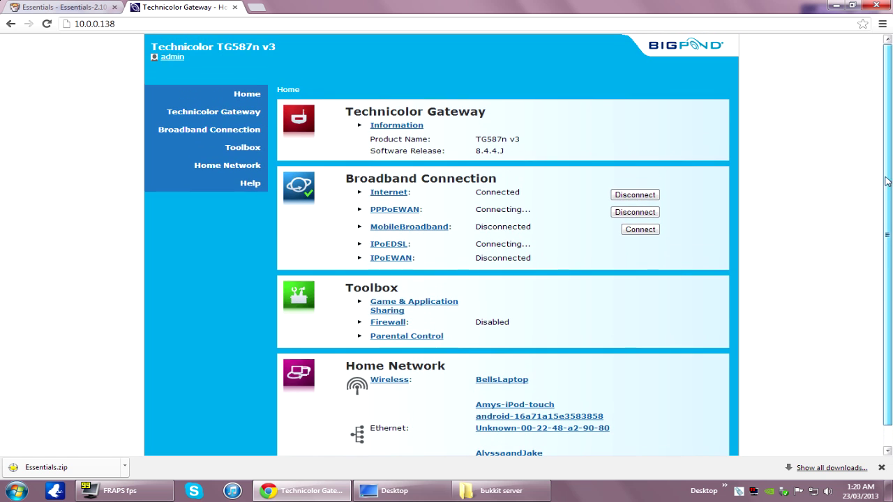